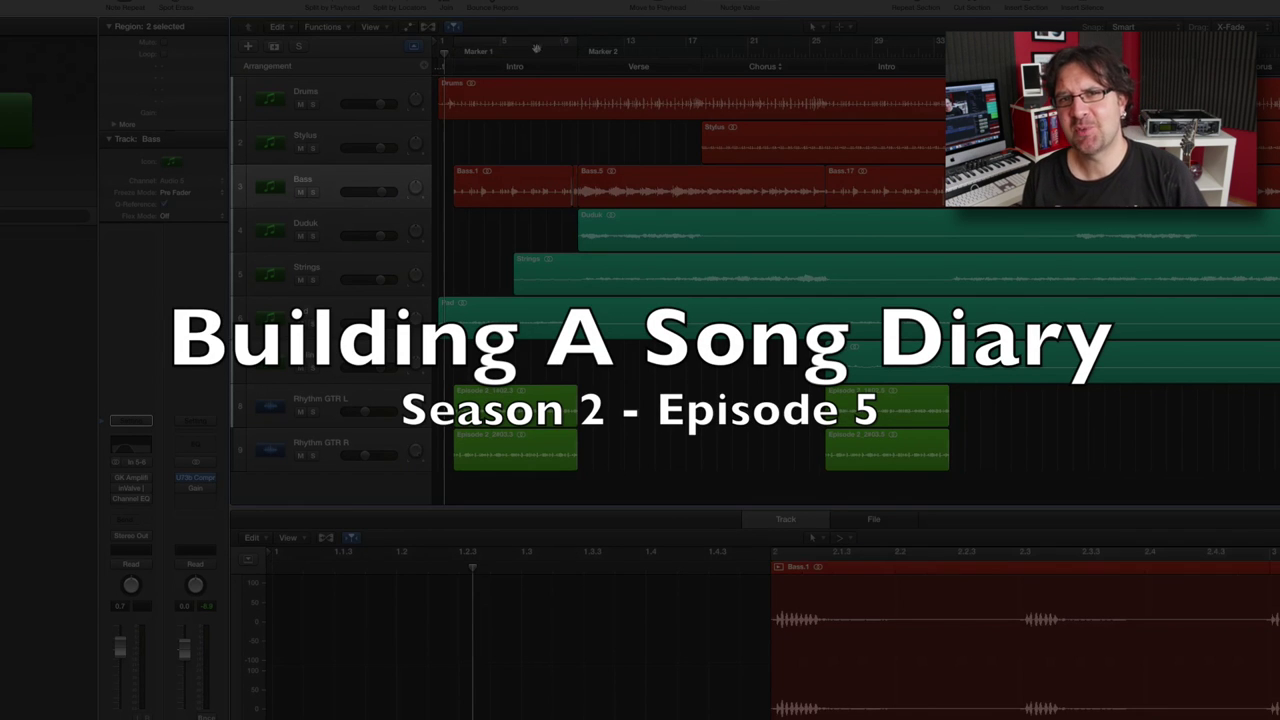
Move the playhead to bar 2 and start playback
left_click(454, 50)
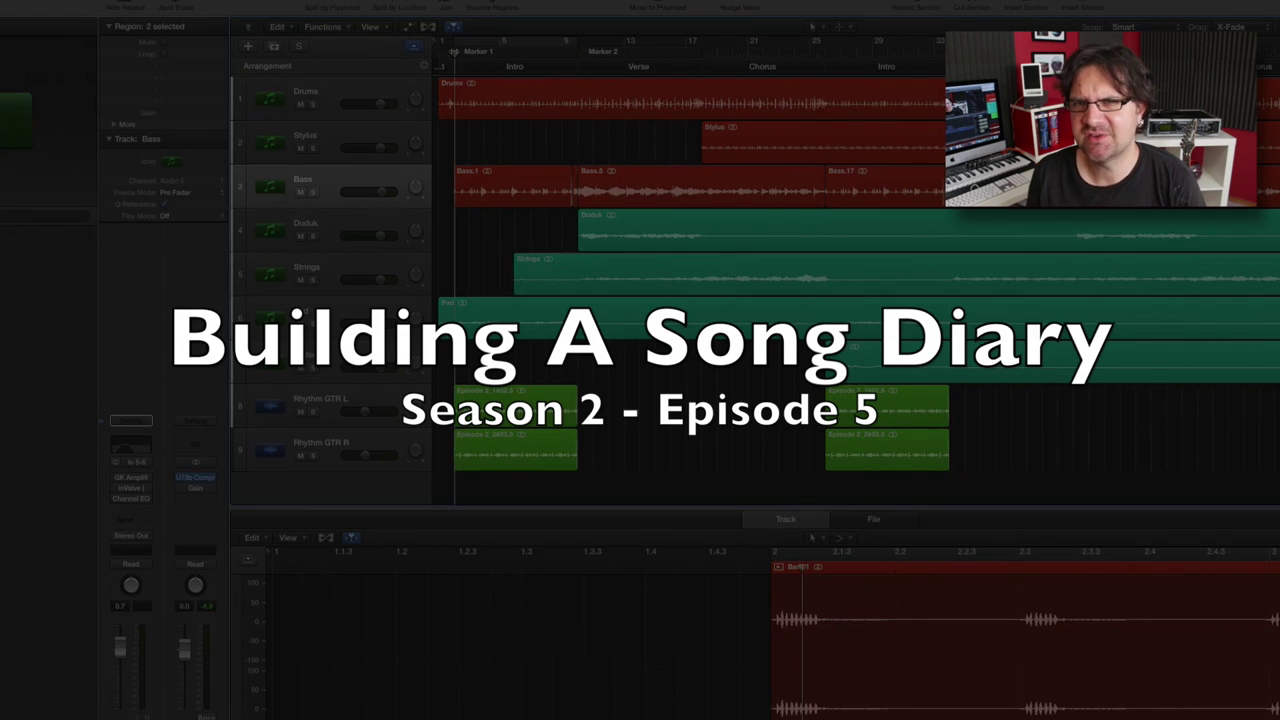
key("space")
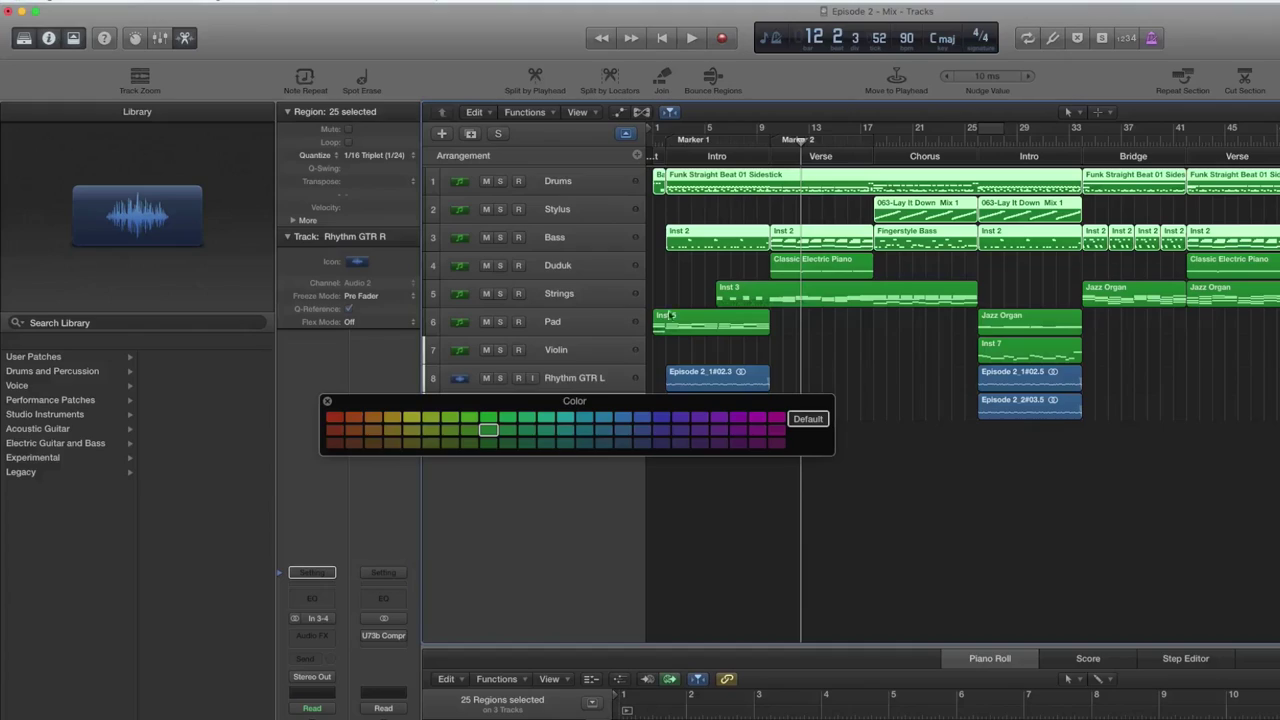
Colour the drum and bass regions red, and the Duduk, Strings, Pad and Violin regions cyan
left_click(335, 419)
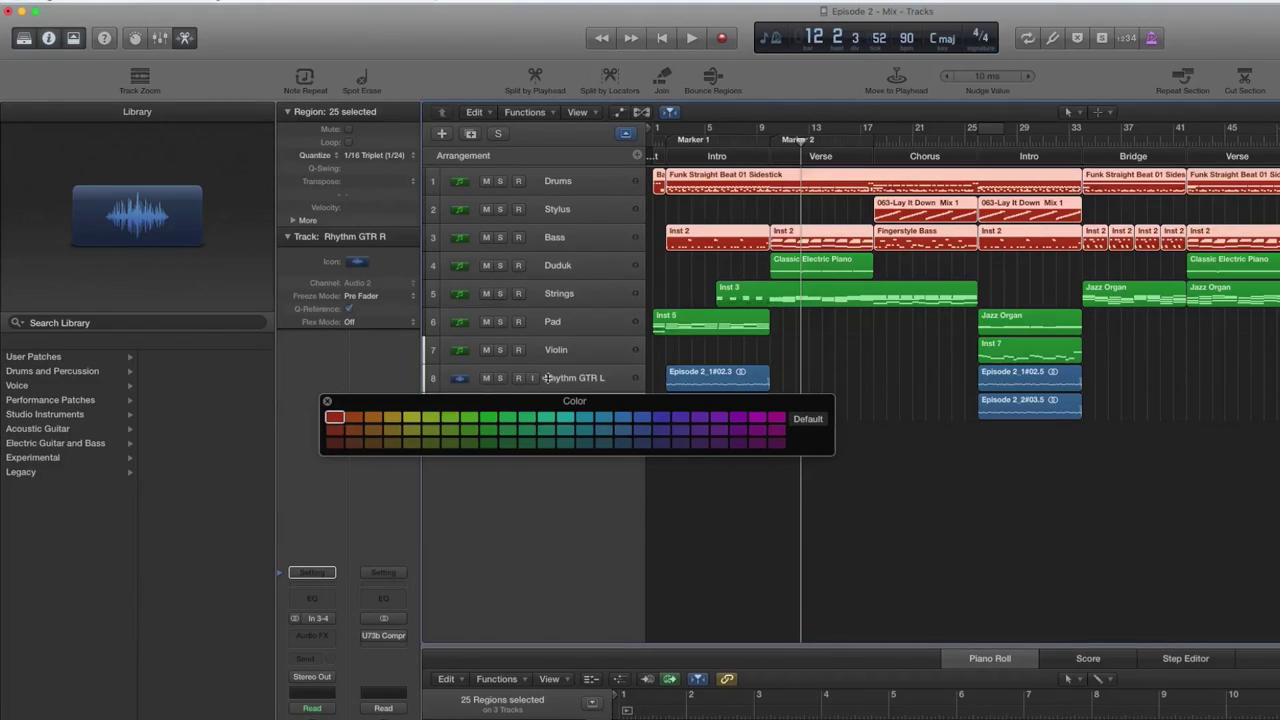
left_click(840, 370)
left_click(587, 270)
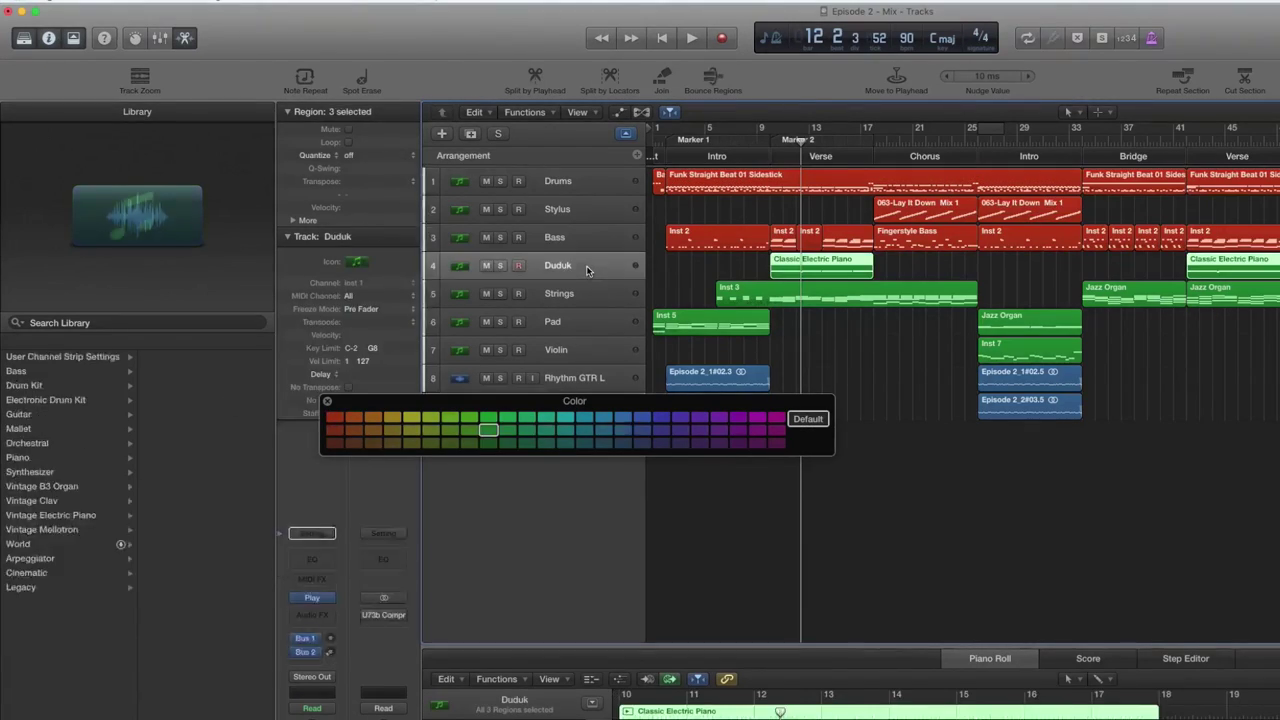
left_click(580, 297, "shift")
left_click(572, 322, "shift")
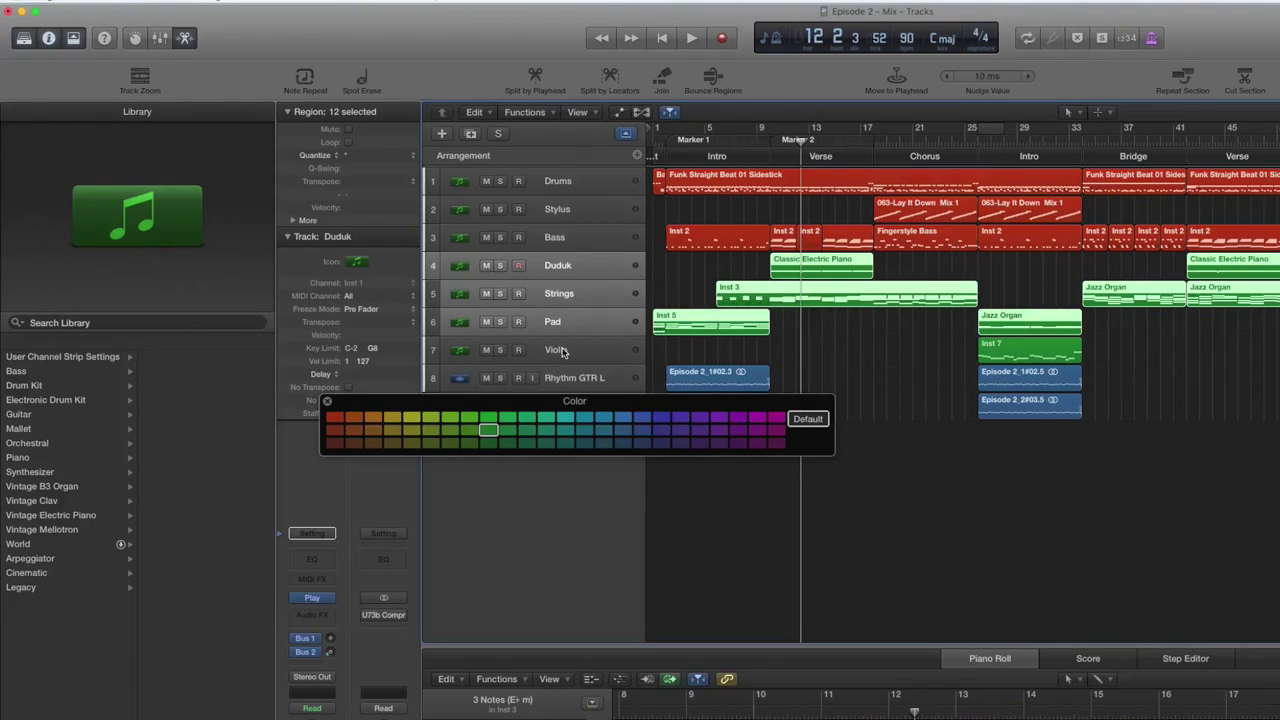
left_click(563, 352, "shift")
left_click(586, 419)
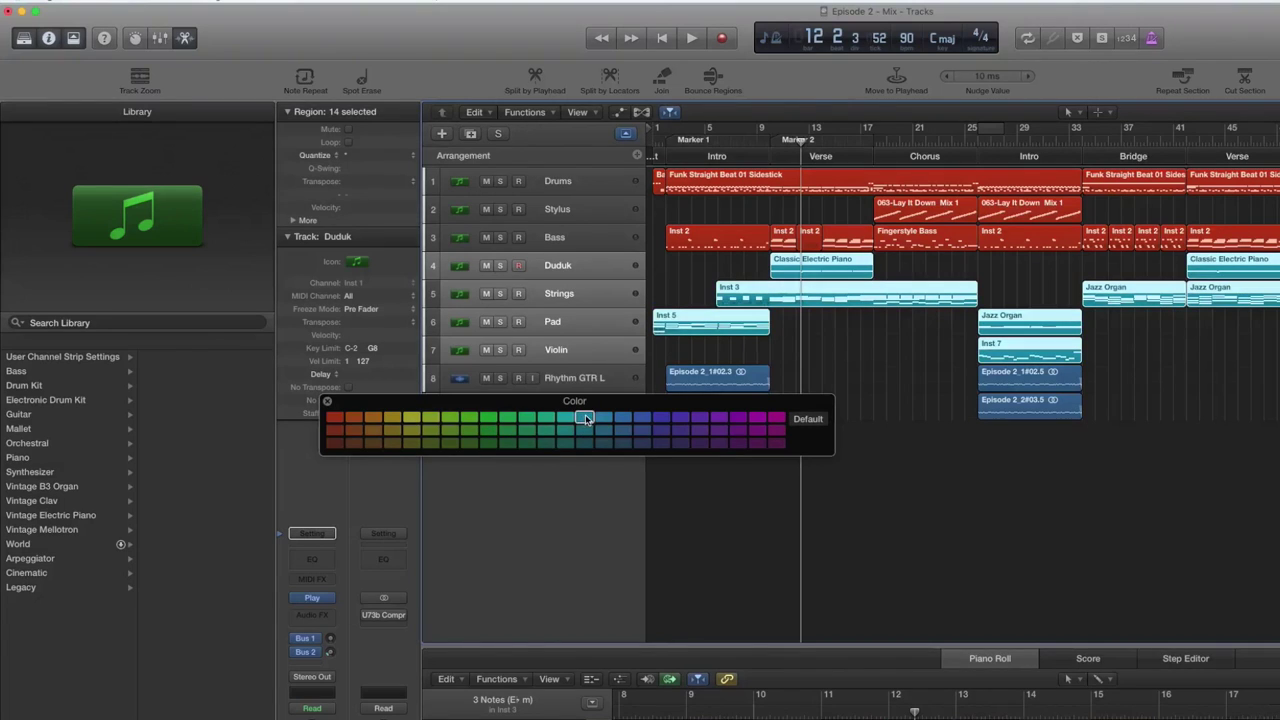
Colour the Rhythm GTR L and Rhythm GTR R regions light green
left_click_drag(603, 401, 612, 508)
left_click(590, 380)
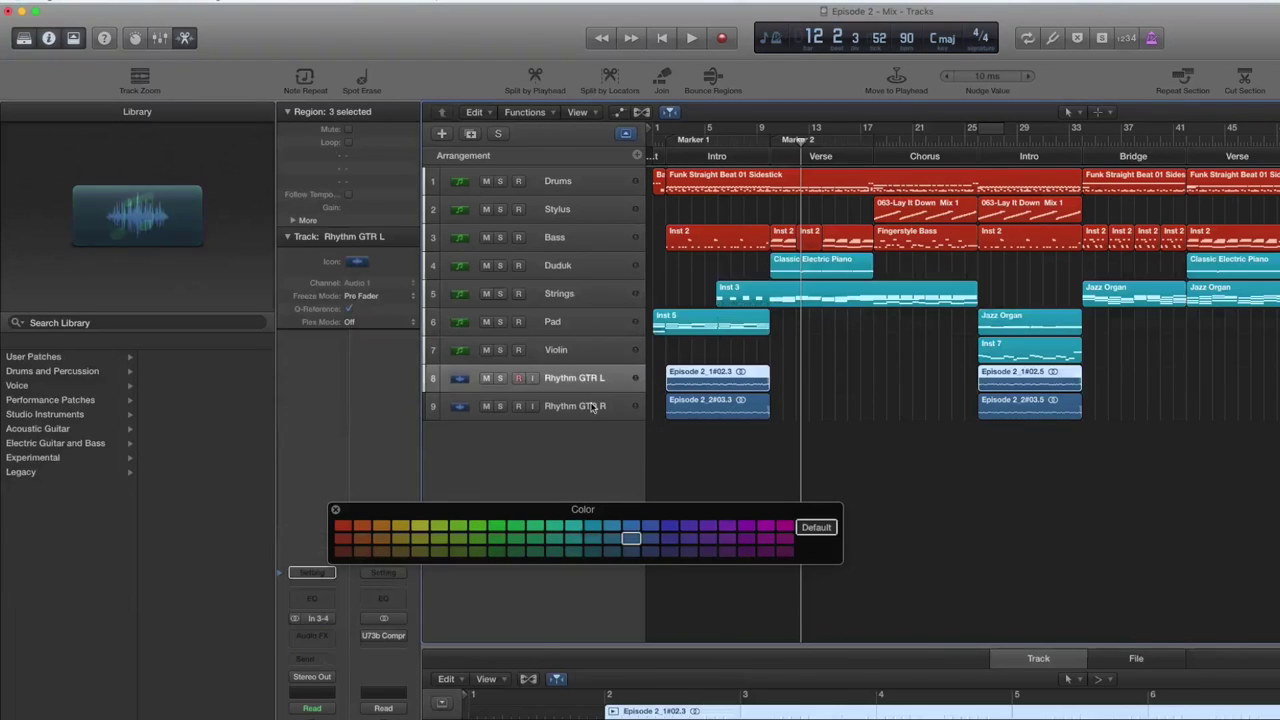
left_click(591, 405, "shift")
left_click(480, 527)
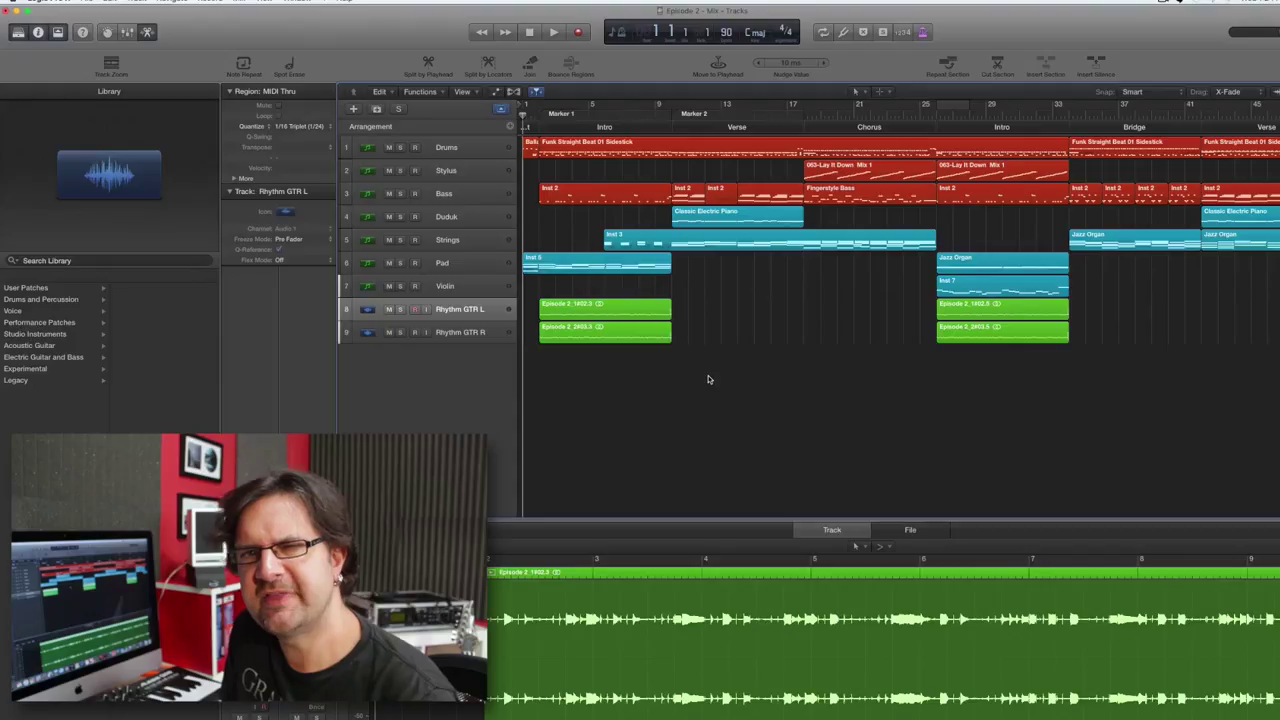
Zoom to taller track lanes, show the Mixer below, and add the Rhythm GTR R channel strip to the selection
key("super+Right")
key("super+Right")
key("super+Right")
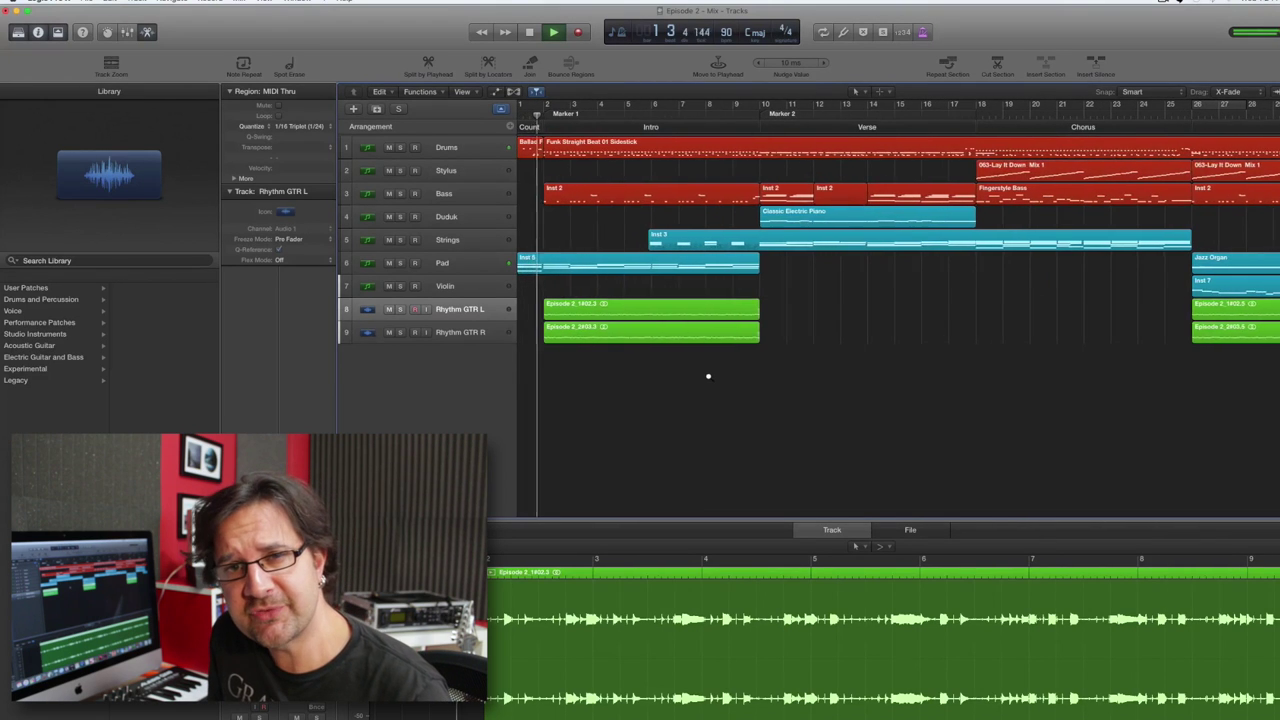
key("super+Down")
key("super+Down")
key("super+Left")
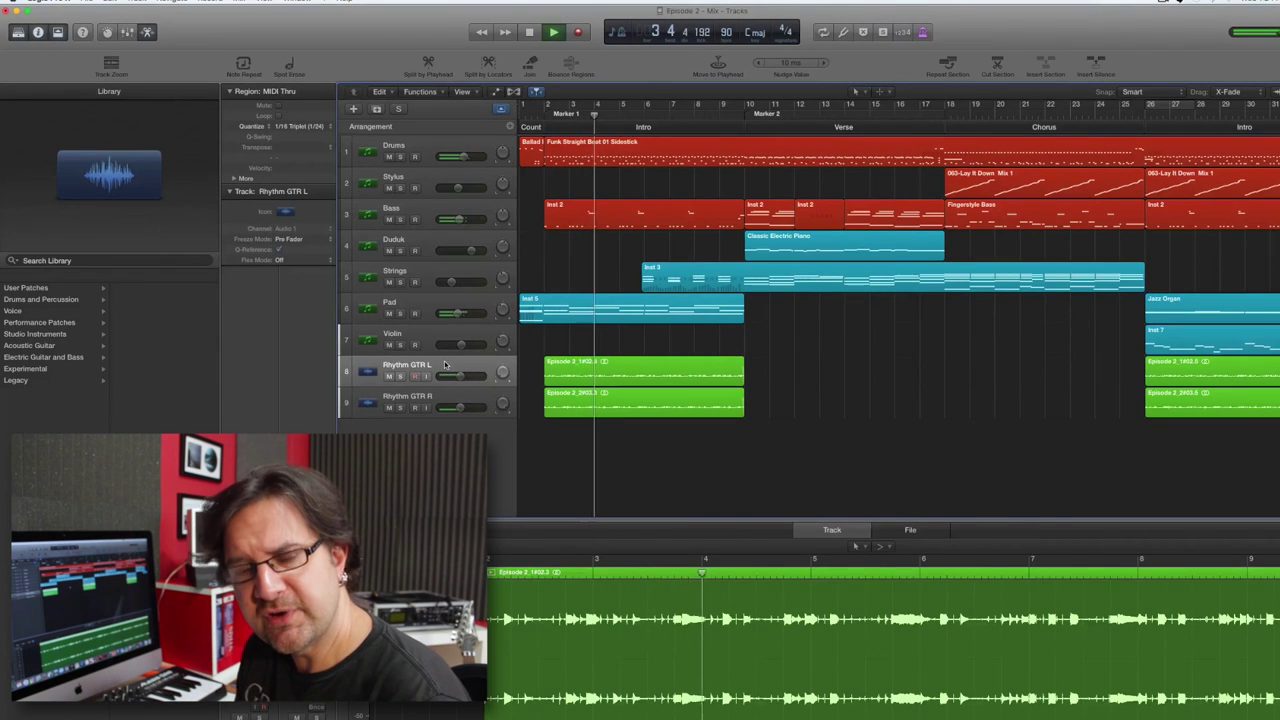
key("x")
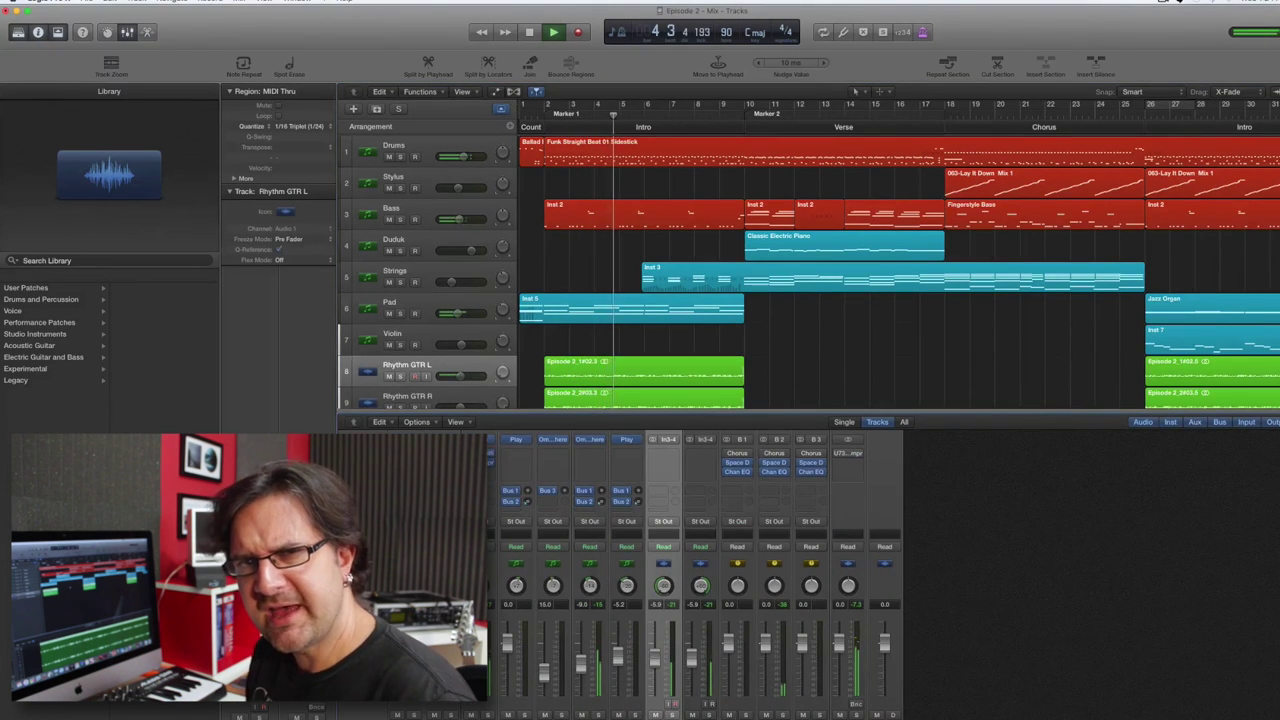
left_click(695, 690, "shift")
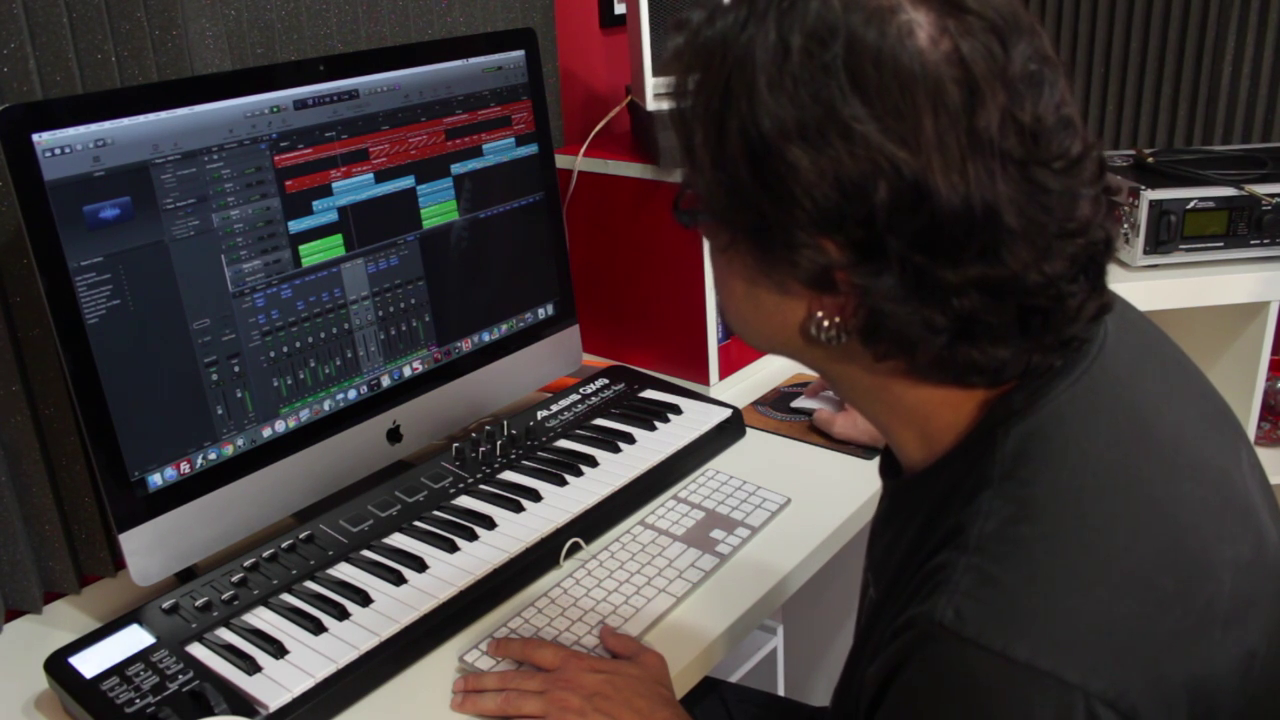
Select a different track in the arrangement
left_click(240, 210)
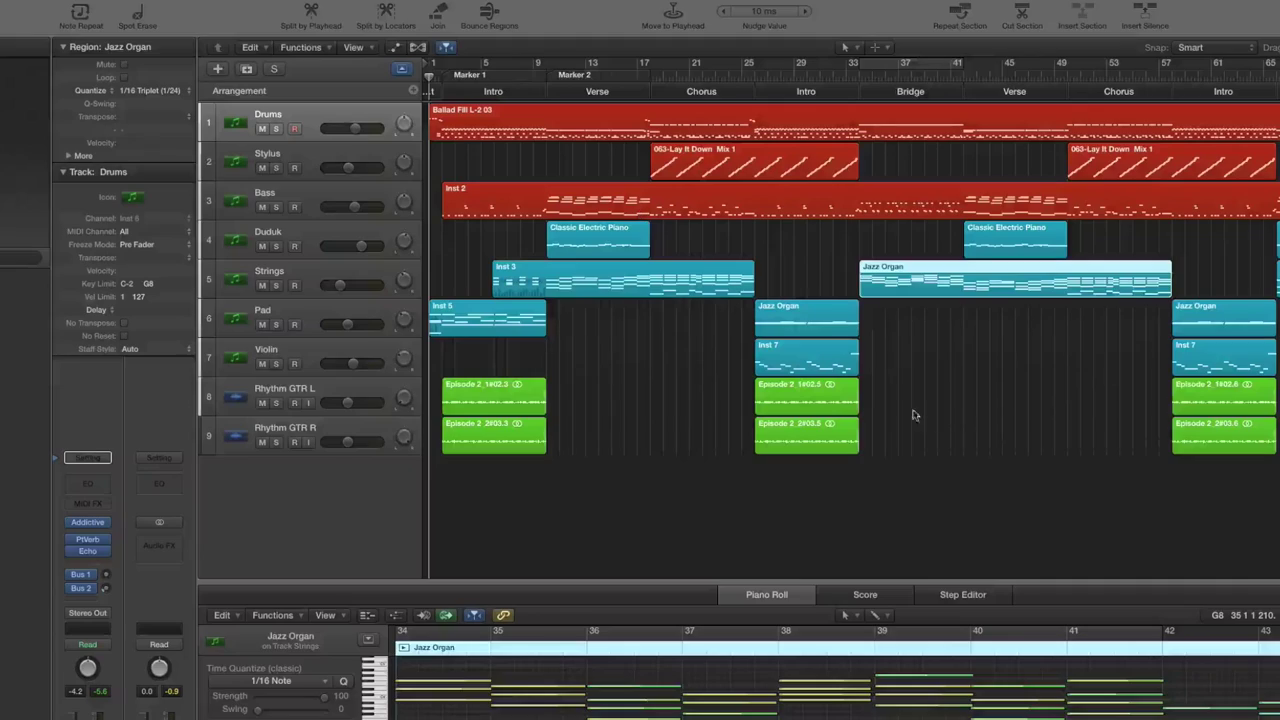
Bounce the Ballad Fill L-2 03 drum region in place, with Source set to Delete
right_click(459, 122)
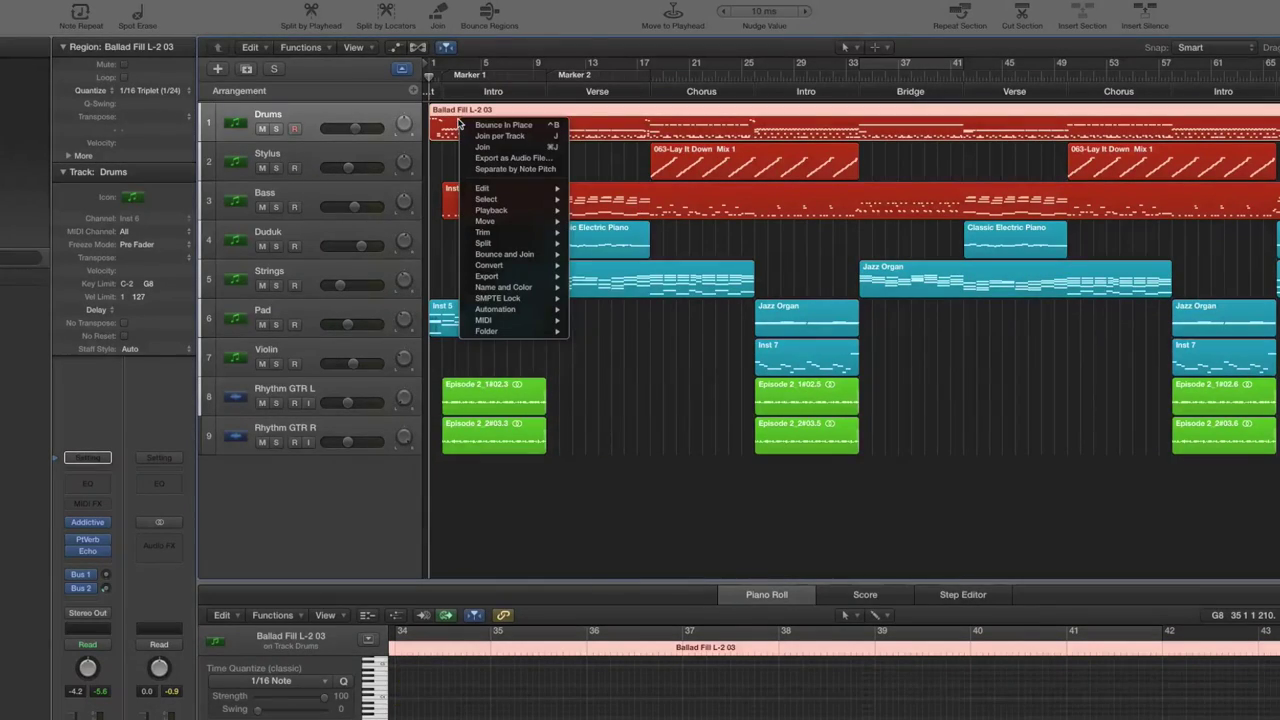
left_click(486, 127)
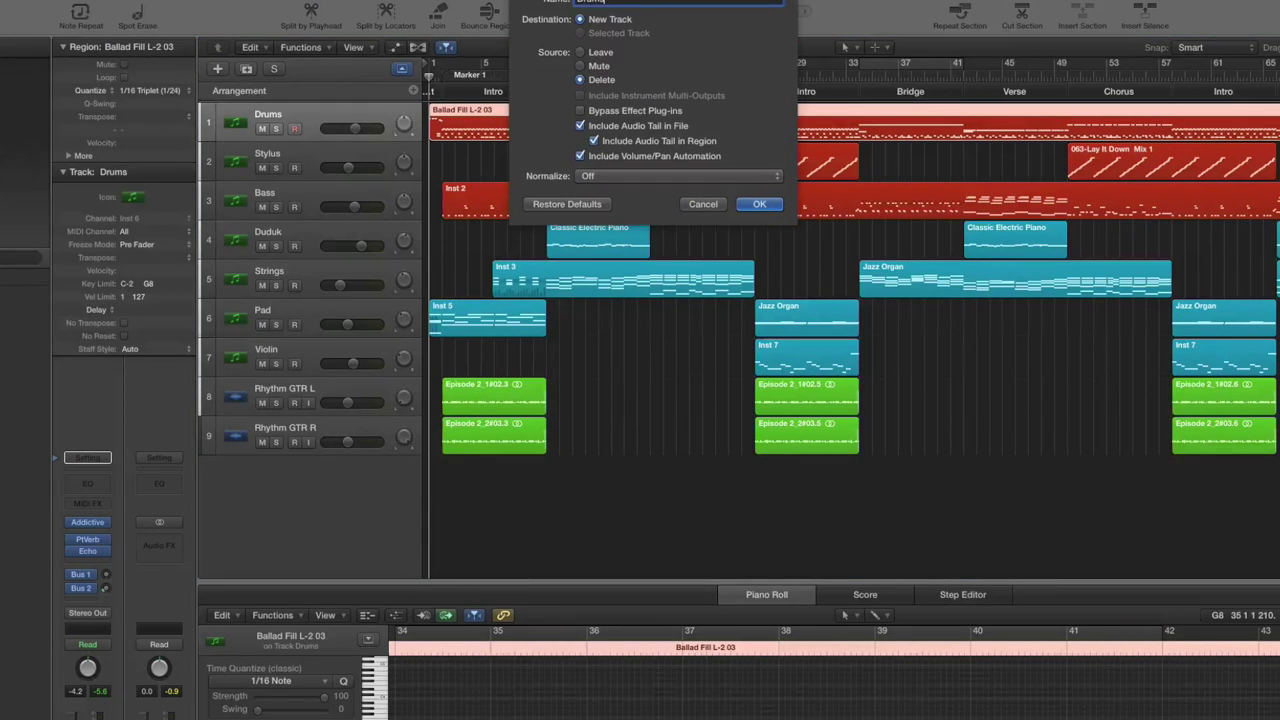
key("Return")
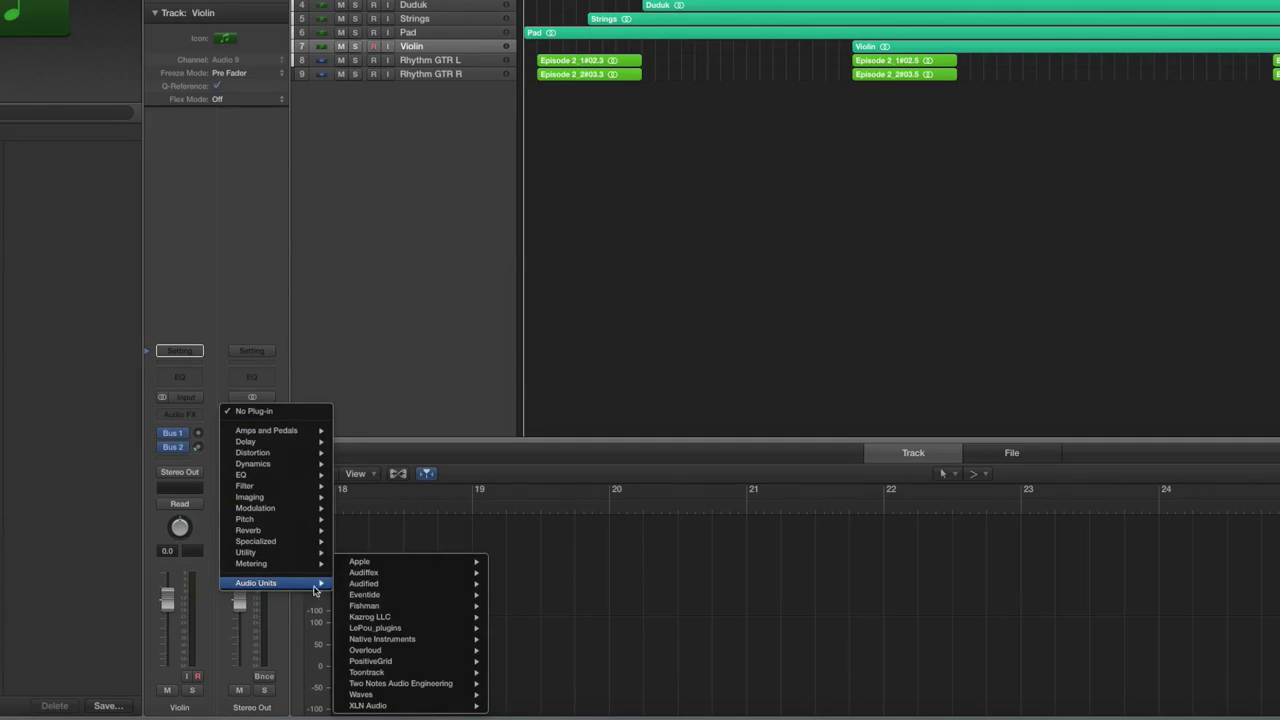
Insert the stereo U73b Compressor on the Stereo Out channel strip
mouse_move(377, 588)
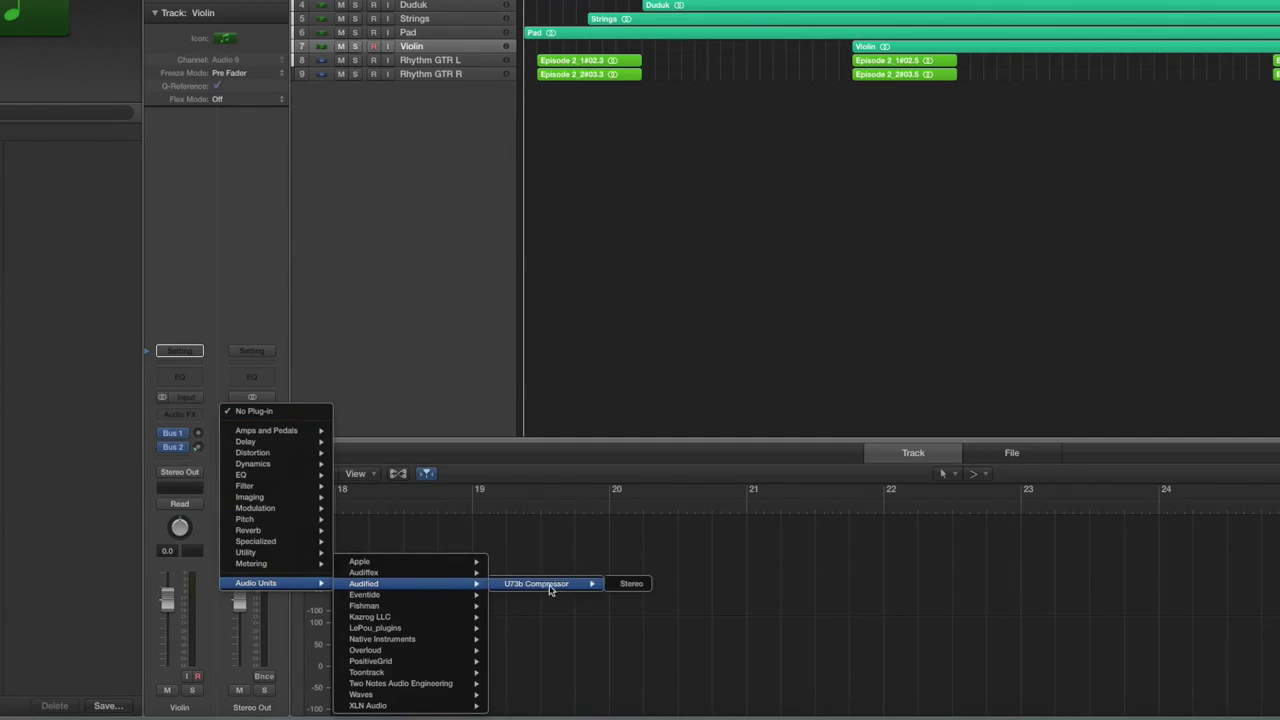
left_click(630, 584)
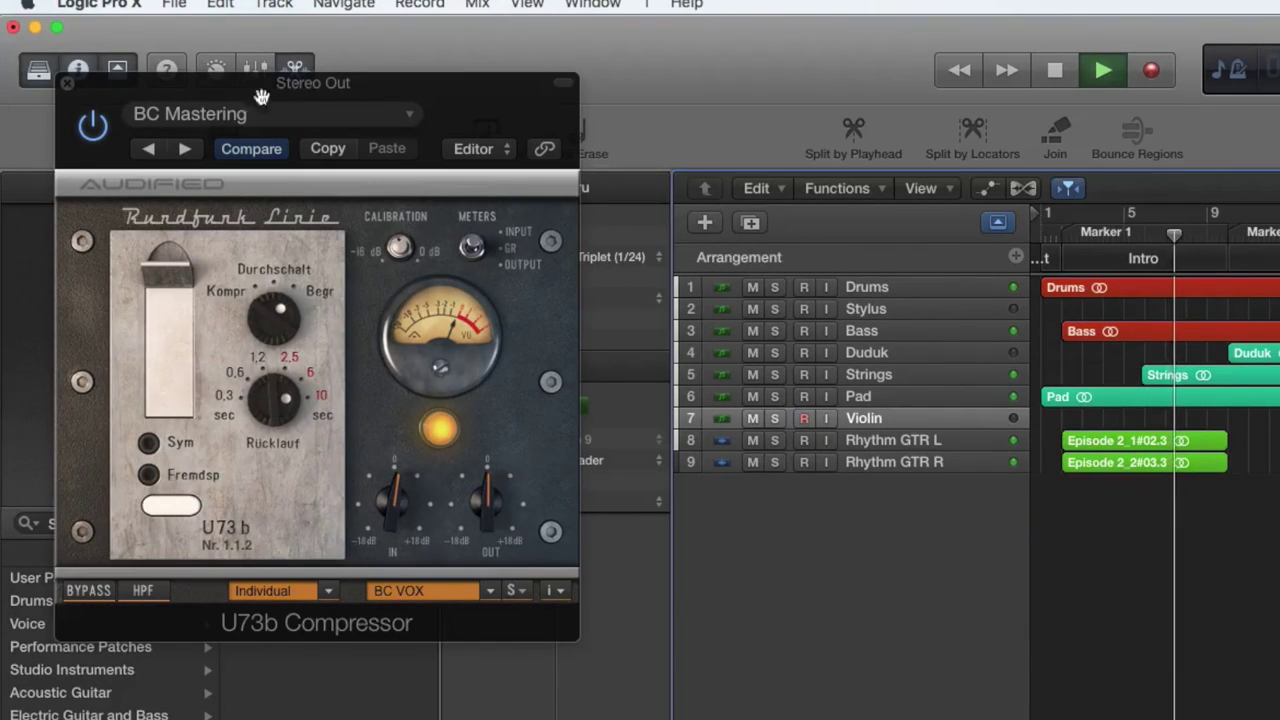
Bypass the U73b Compressor with its power button
left_click(94, 127)
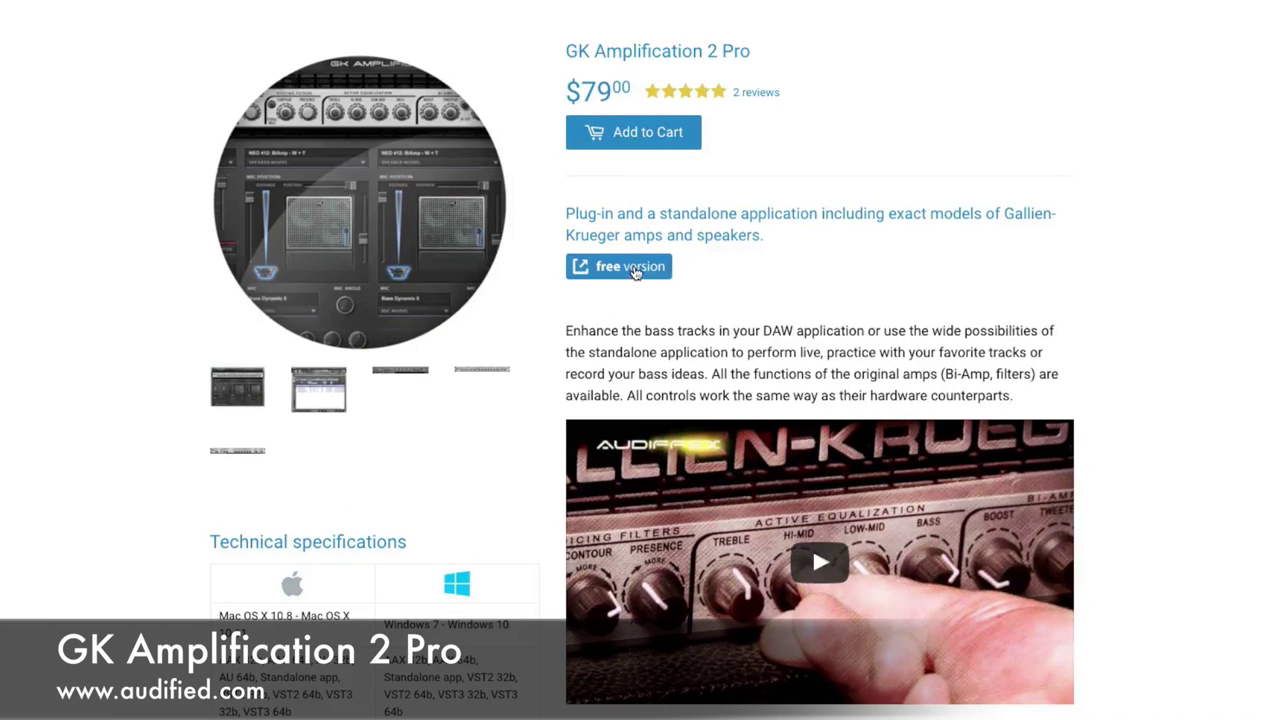
Follow the 'free version' link to the GK Amplification 2 LE page
left_click(633, 268)
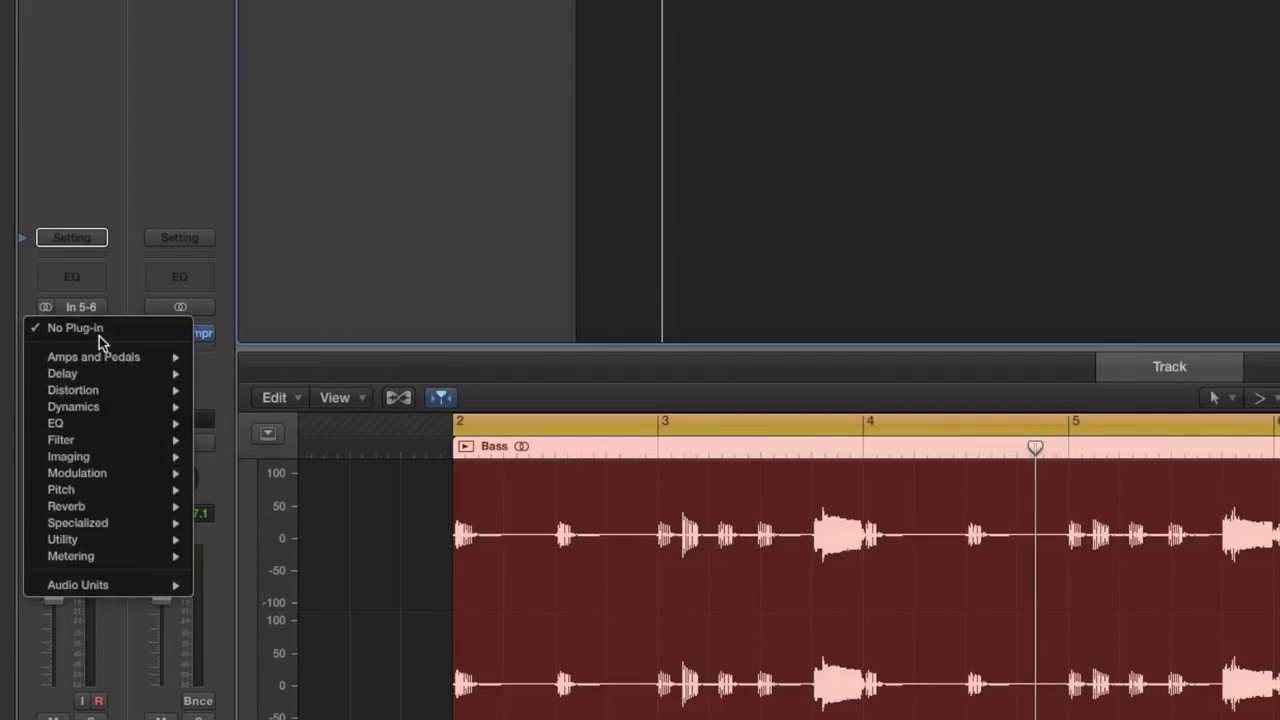
Insert GK Amplification 2 Pro in stereo on the Bass channel strip
mouse_move(113, 510)
mouse_move(117, 585)
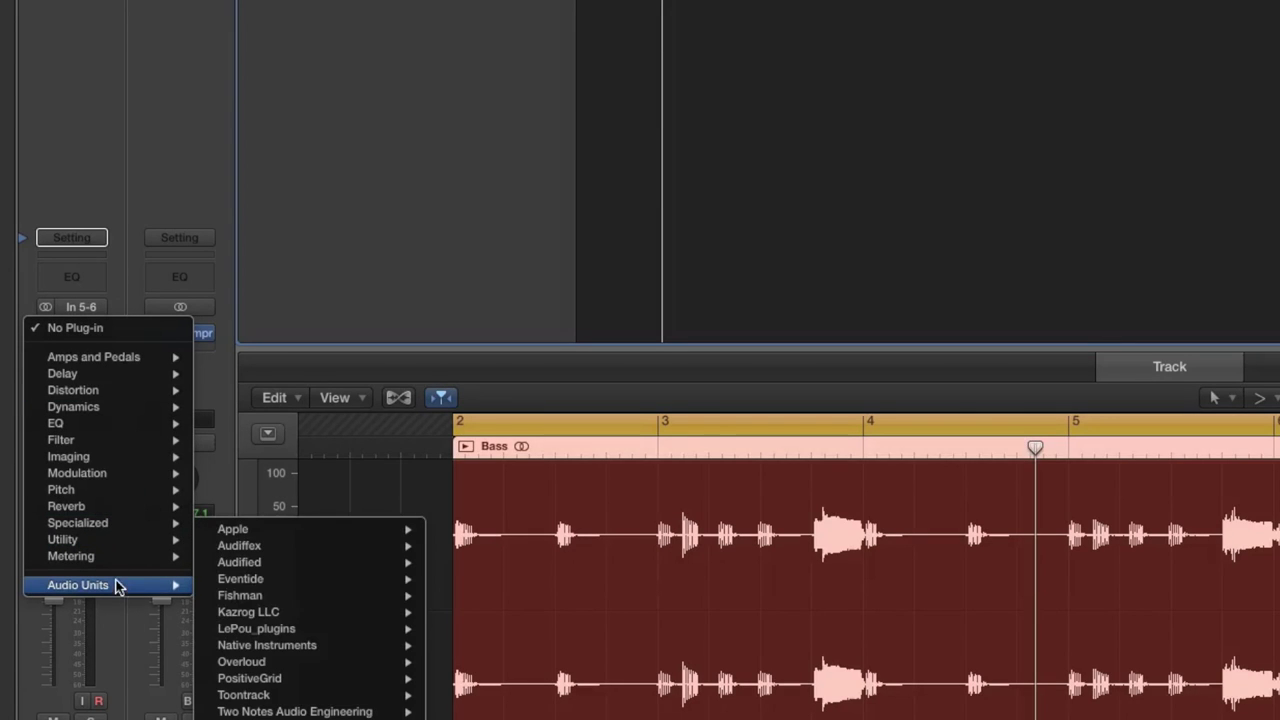
mouse_move(265, 648)
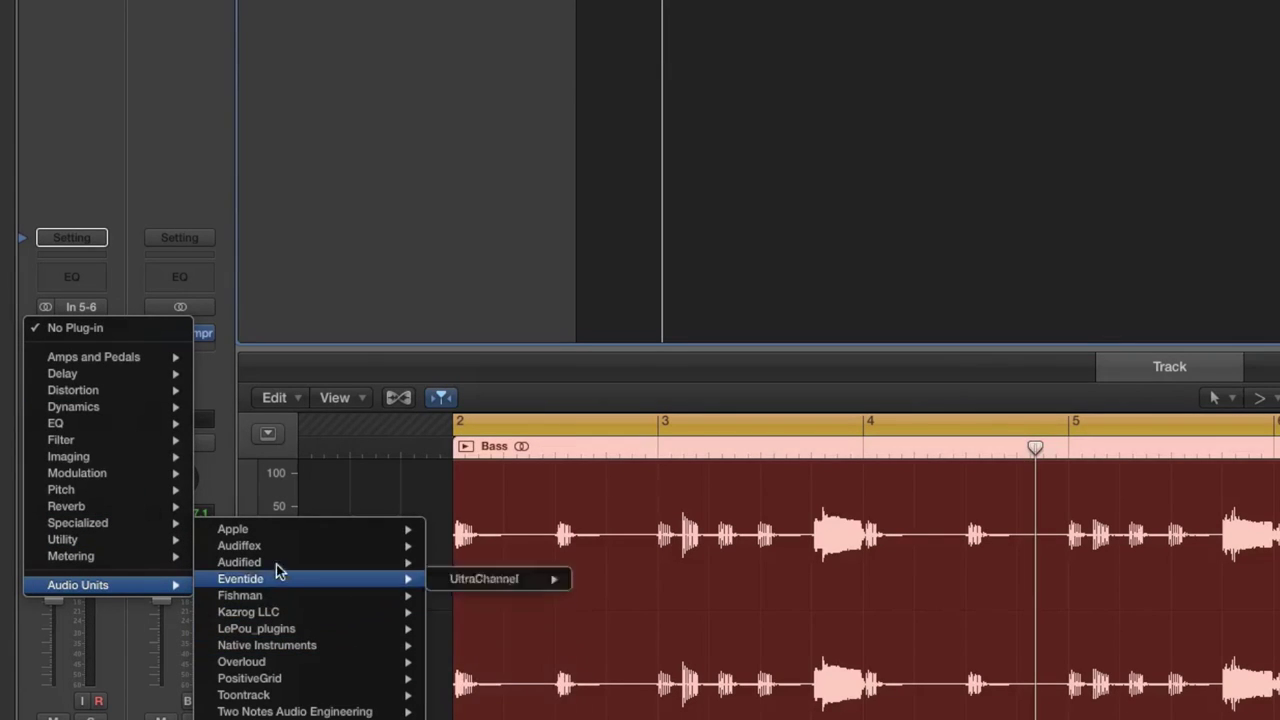
mouse_move(282, 549)
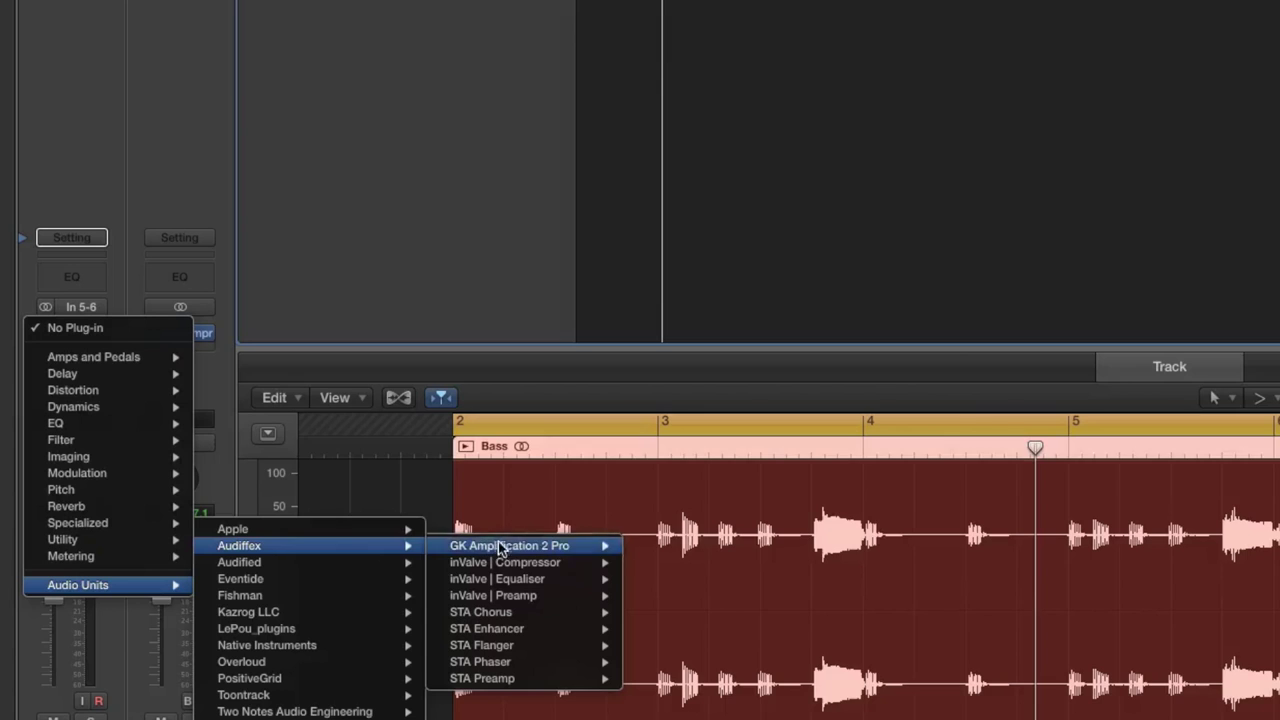
mouse_move(505, 550)
left_click(660, 546)
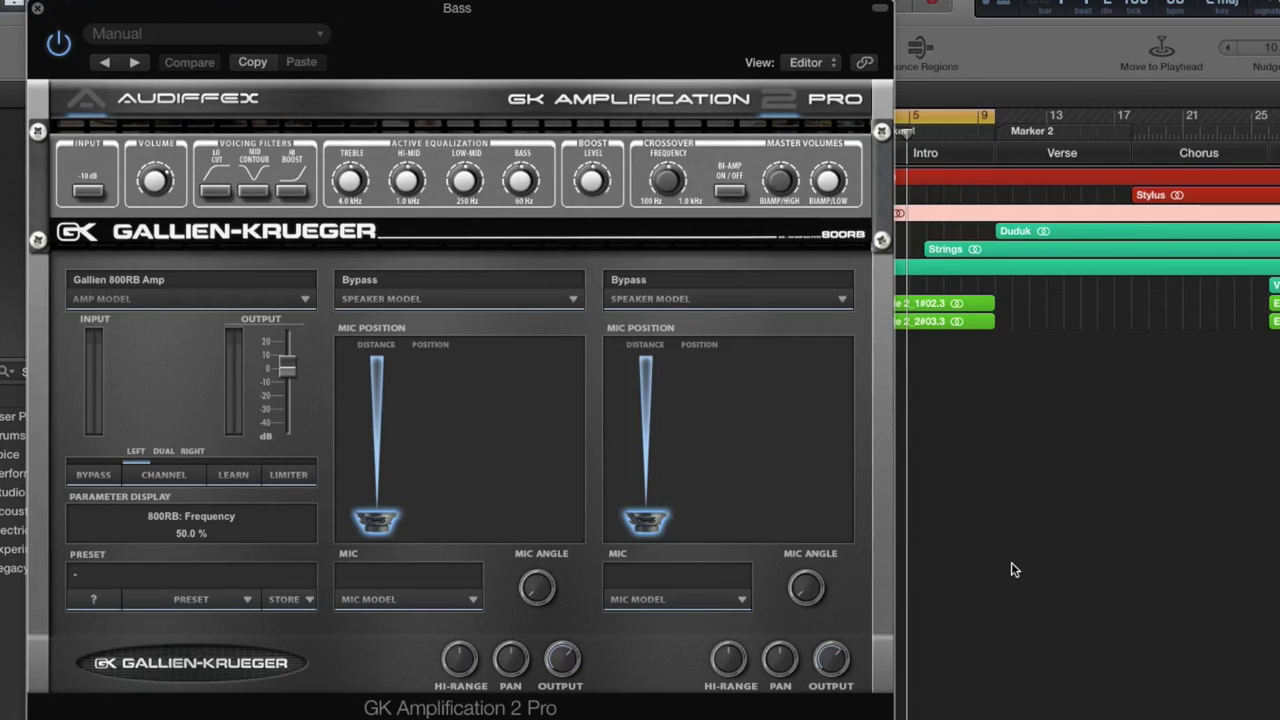
Load an 800RB factory bass preset, then reopen the preset menu to try another
left_click(298, 31)
mouse_move(214, 355)
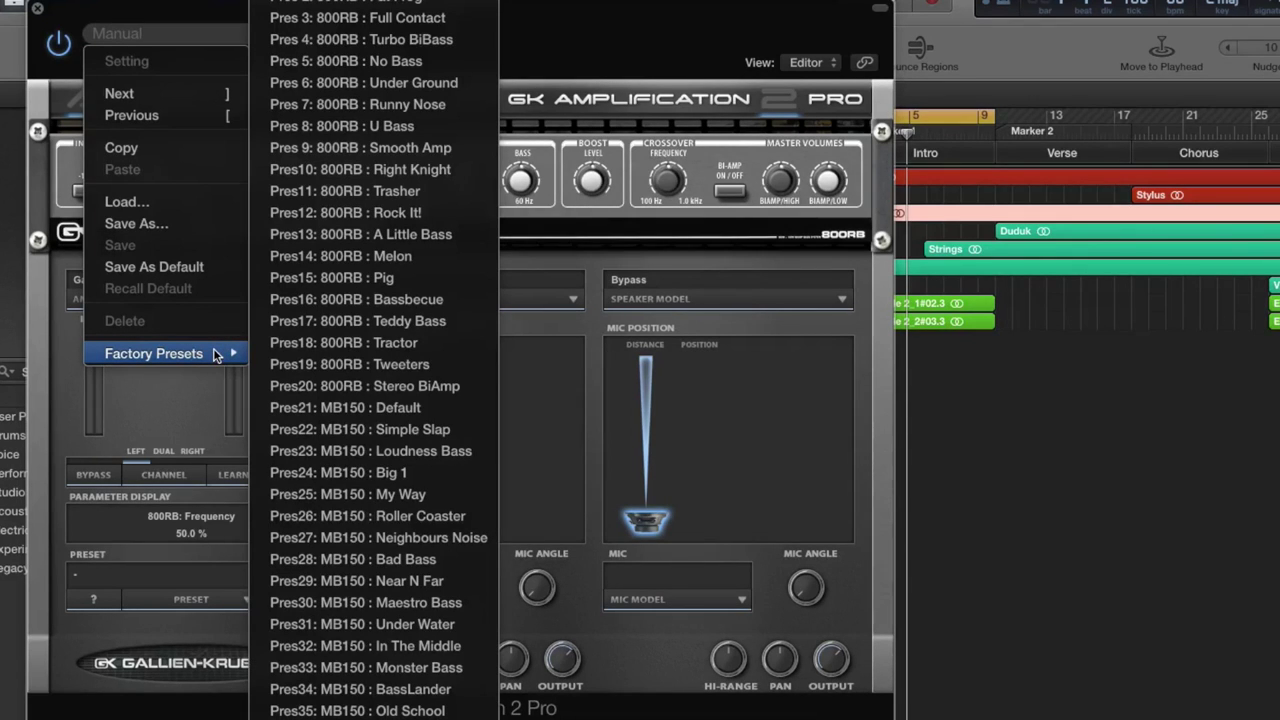
left_click(362, 228)
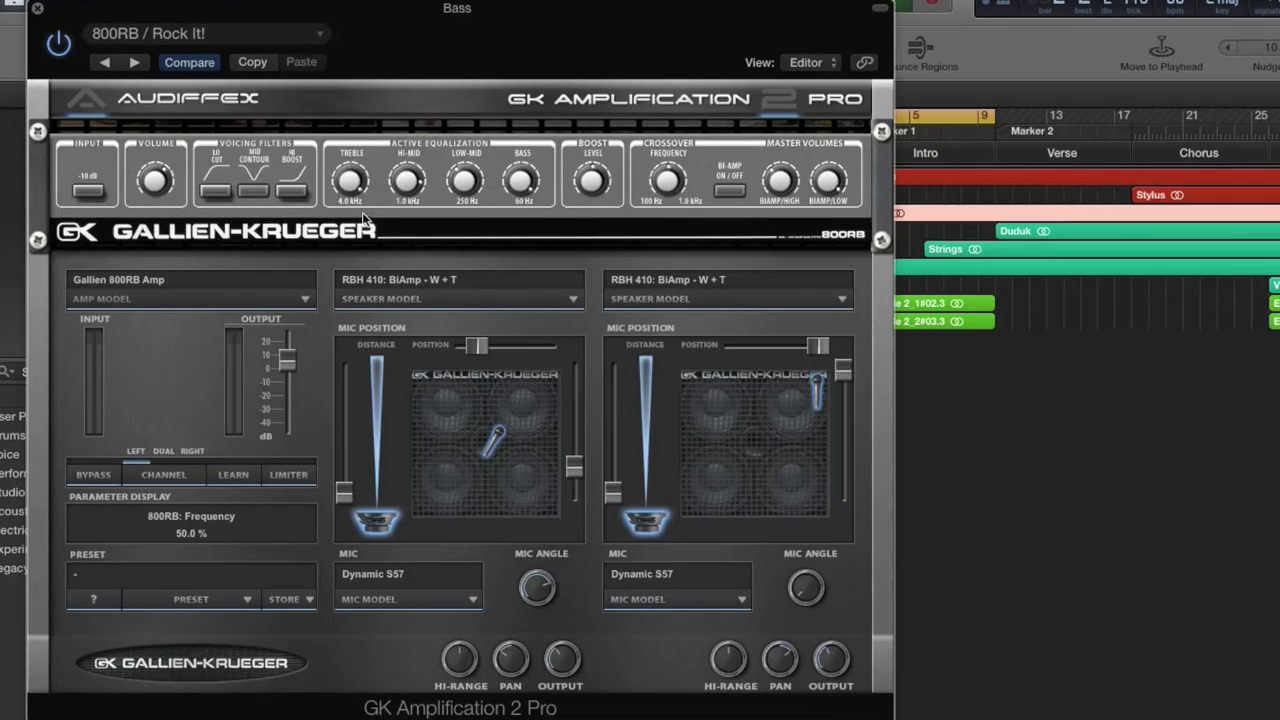
left_click(317, 35)
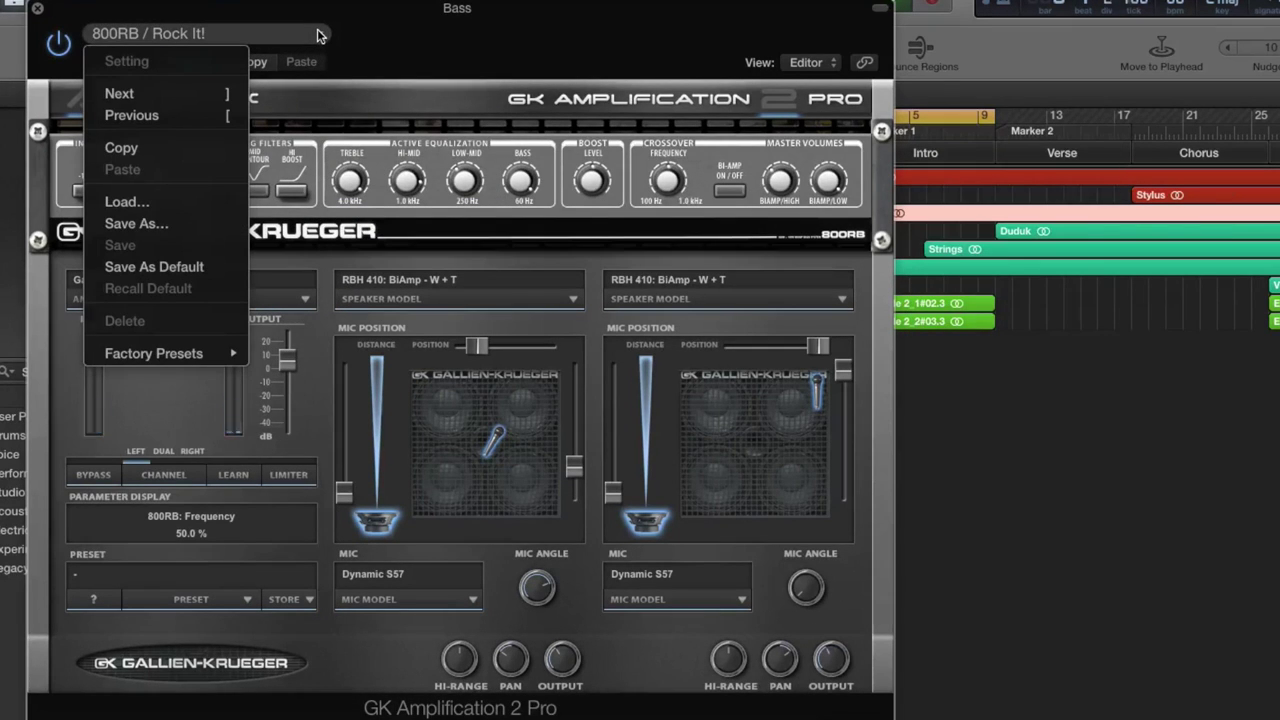
mouse_move(175, 360)
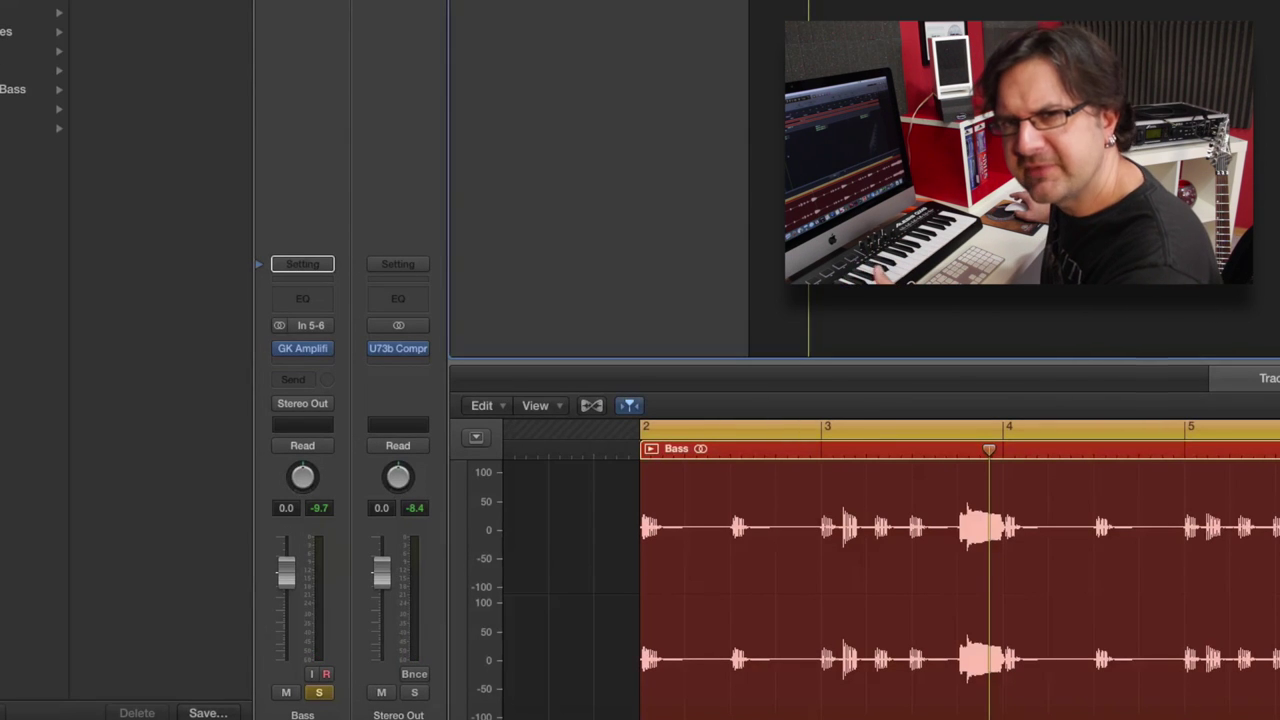
Insert the stereo inValve Compressor below GK Amplification on the Bass channel
left_click(321, 364)
mouse_move(331, 588)
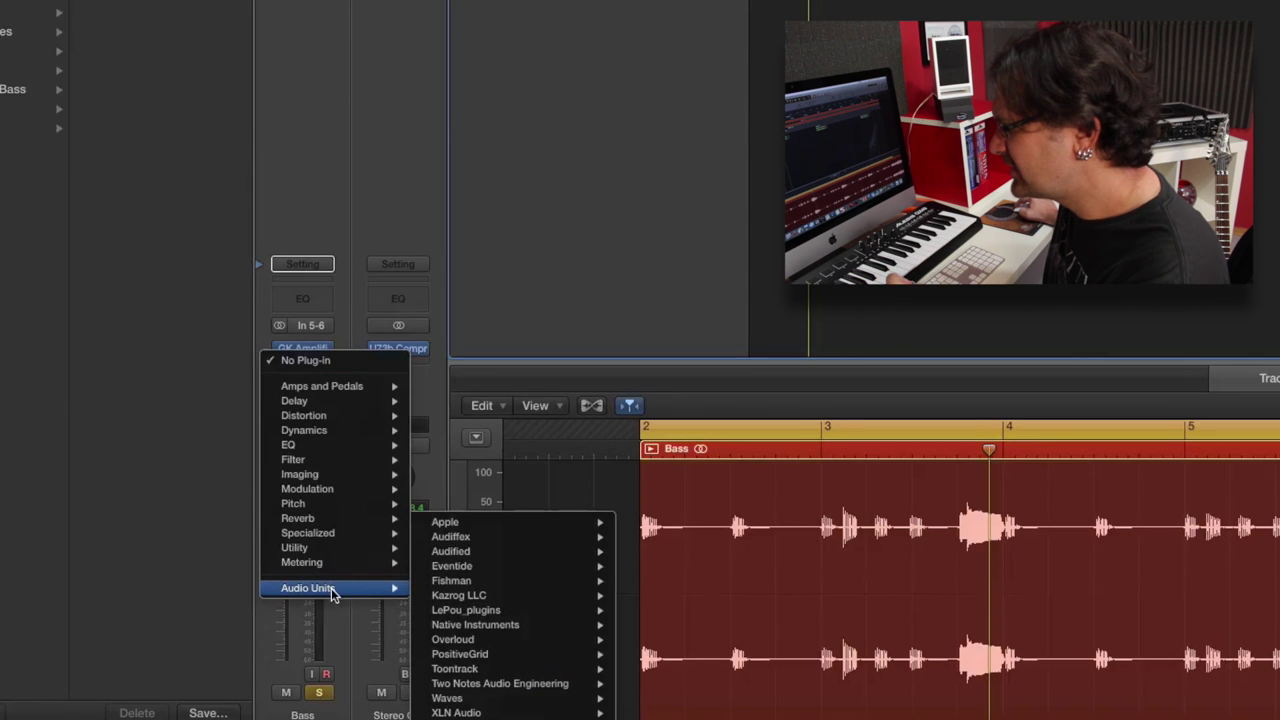
mouse_move(486, 538)
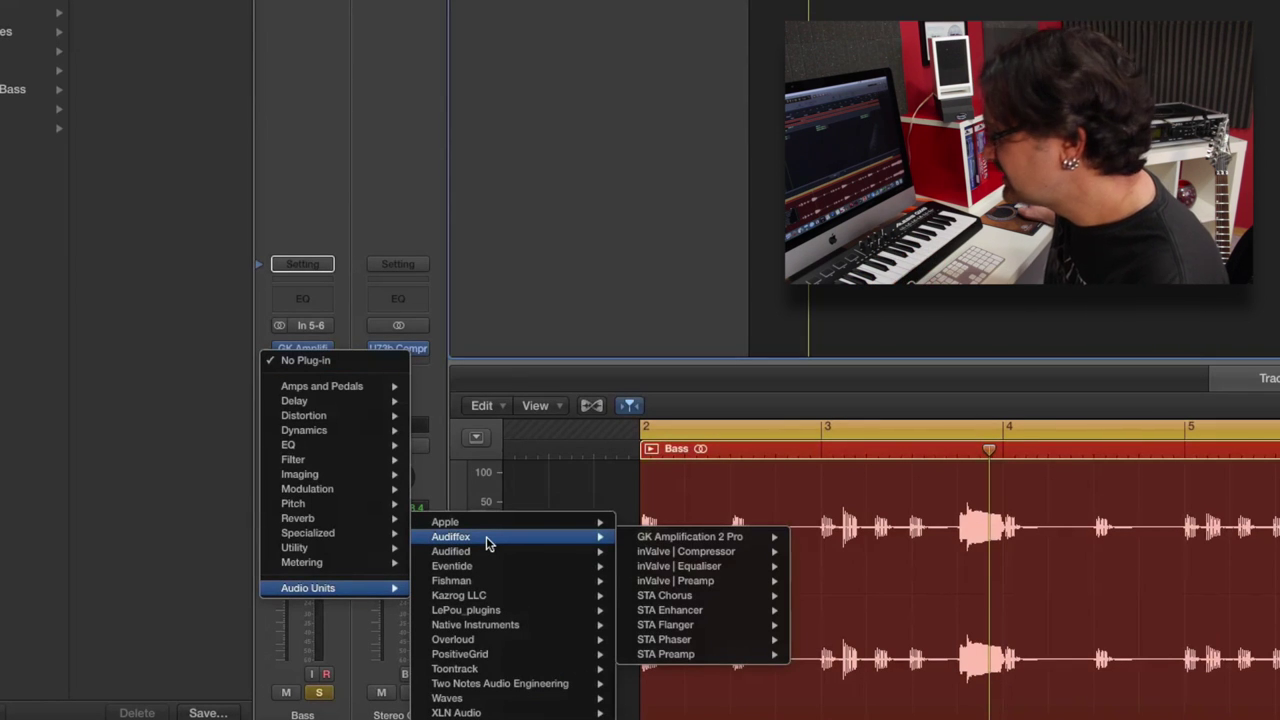
mouse_move(667, 556)
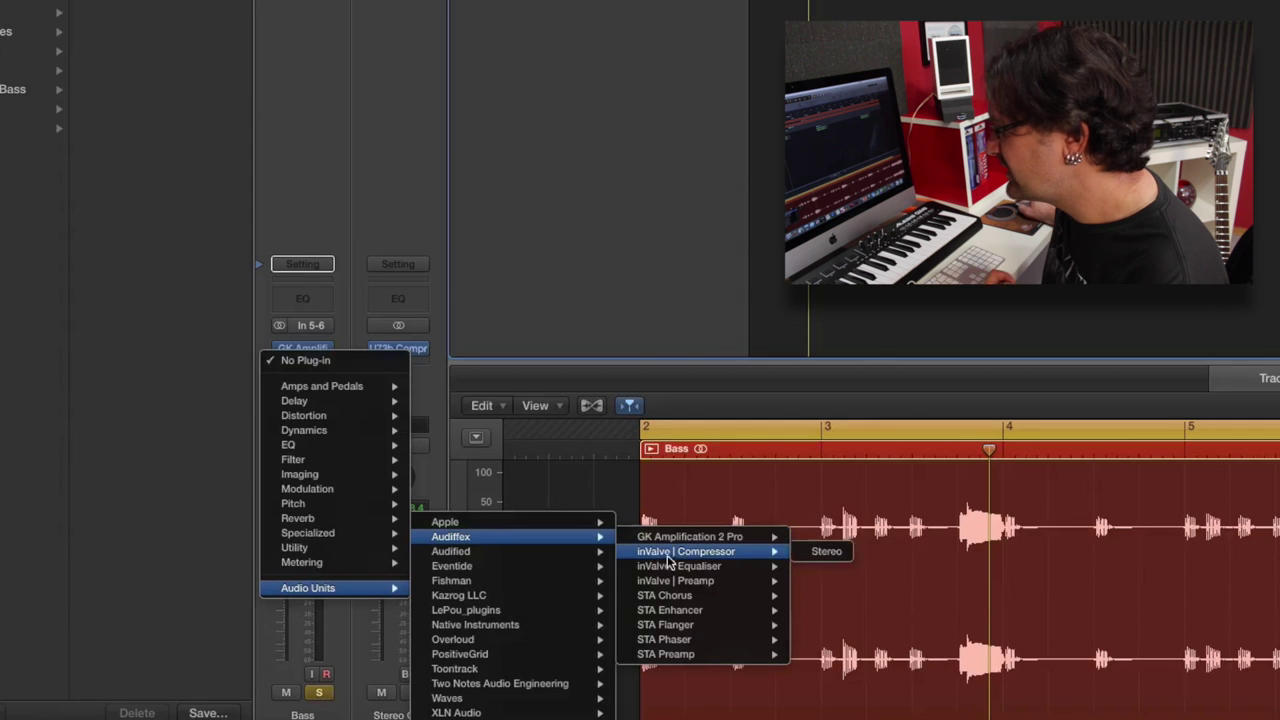
left_click(806, 558)
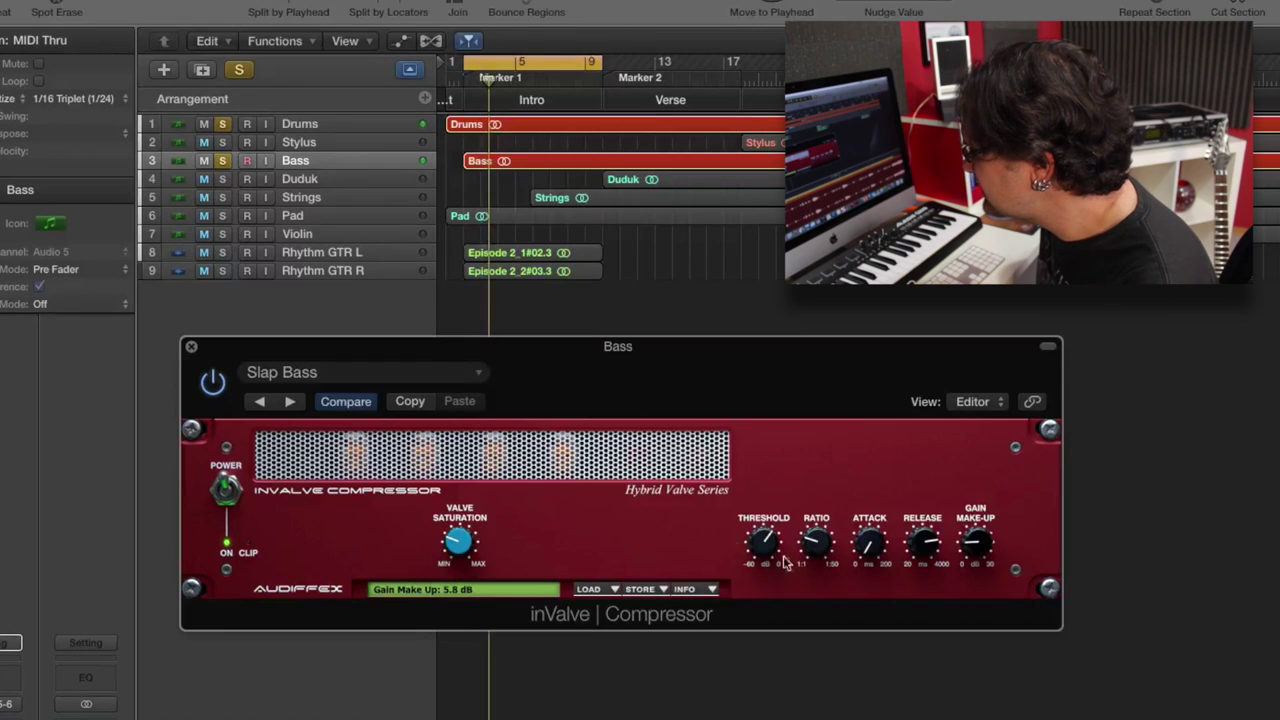
Adjust the compressor's attack, compare it switched off and on, then select the Bass region
left_click_drag(873, 550, 866, 488)
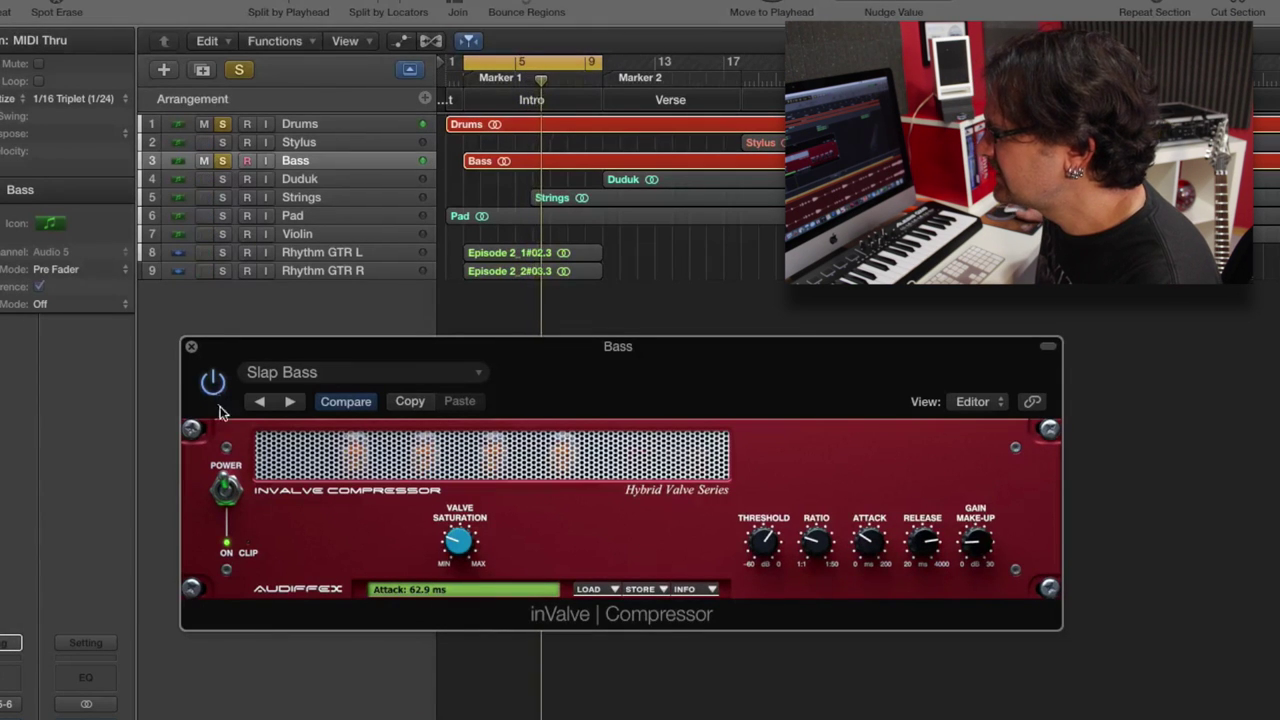
left_click(225, 496)
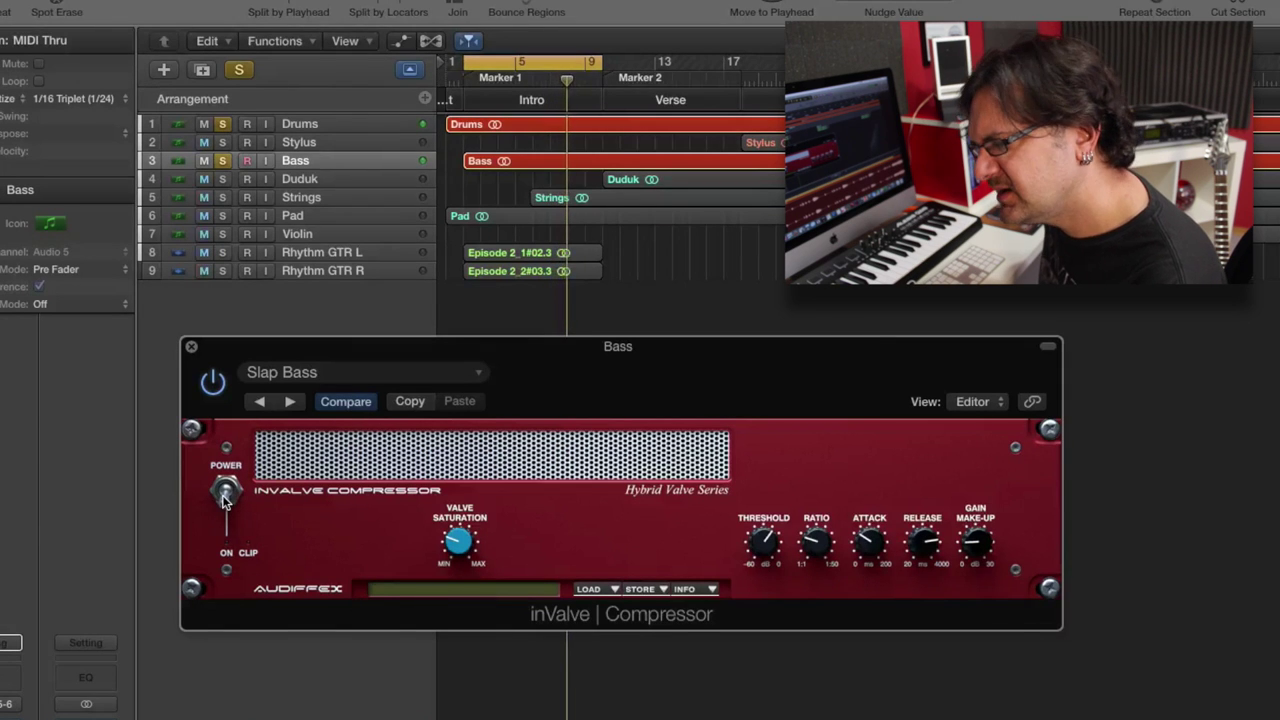
left_click(225, 494)
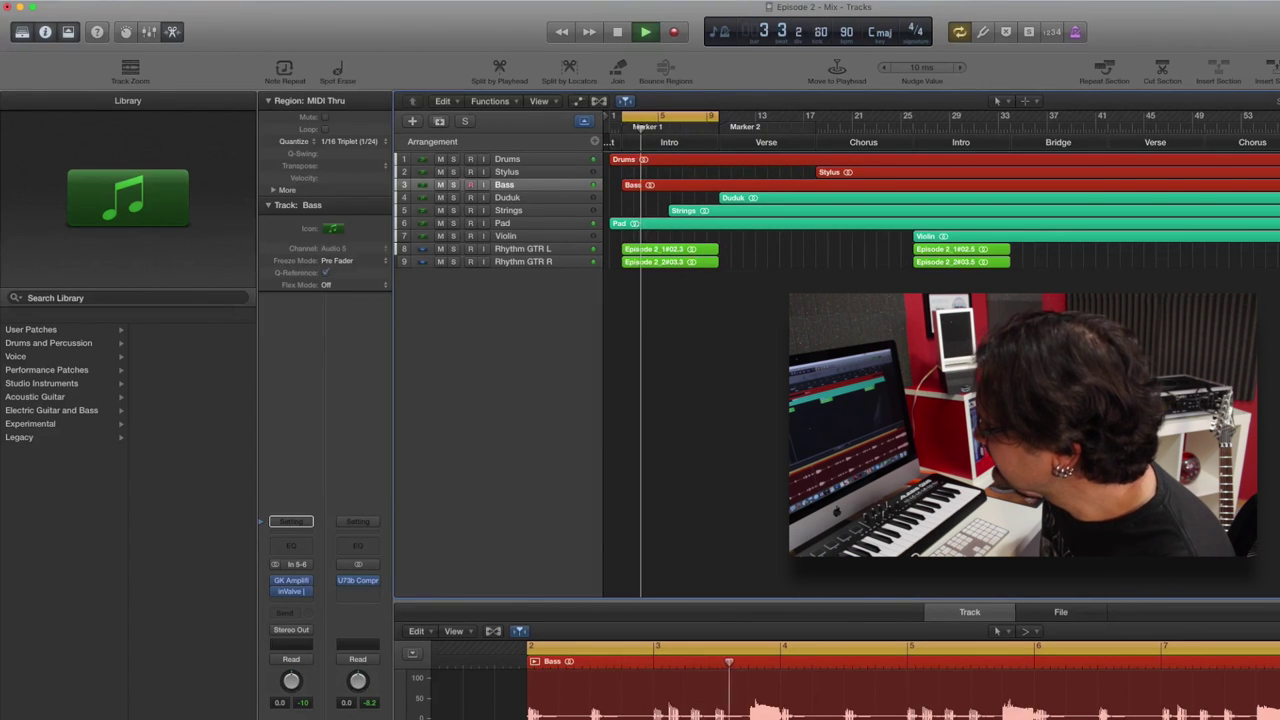
left_click(538, 187)
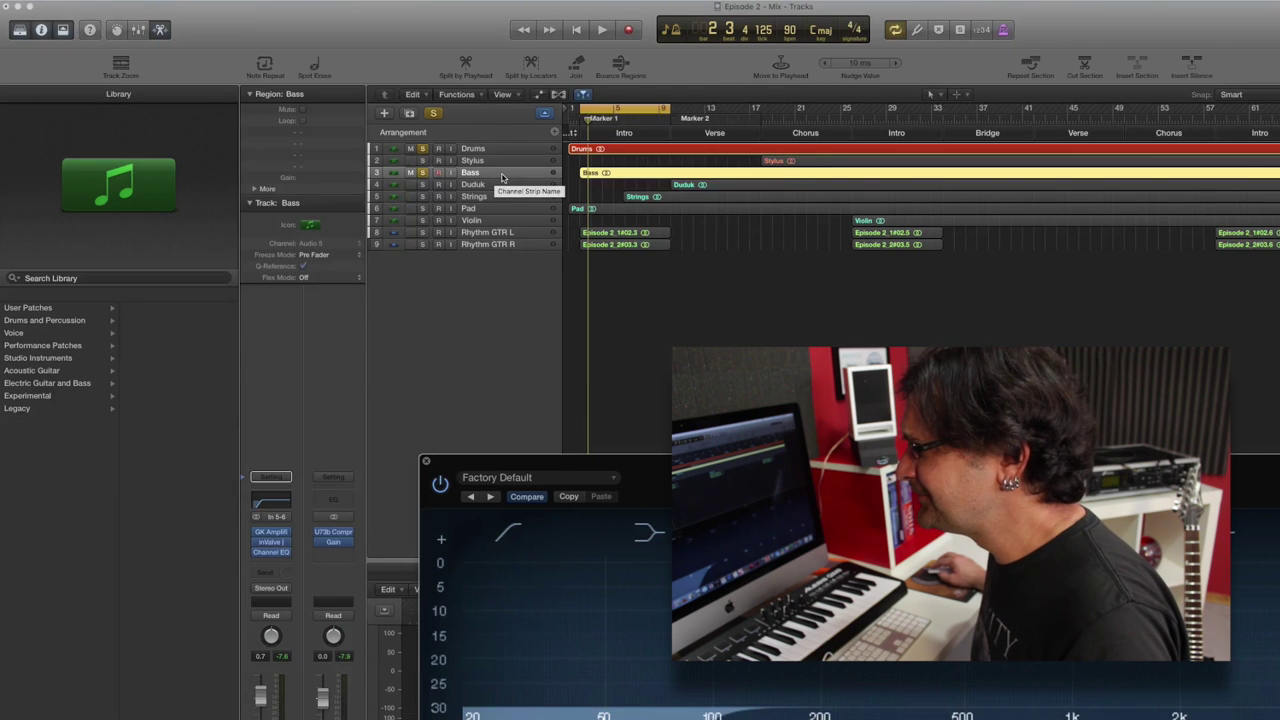
Move the Bass Channel EQ window up-left and turn on its spectrum analyzer
left_click_drag(675, 470, 485, 201)
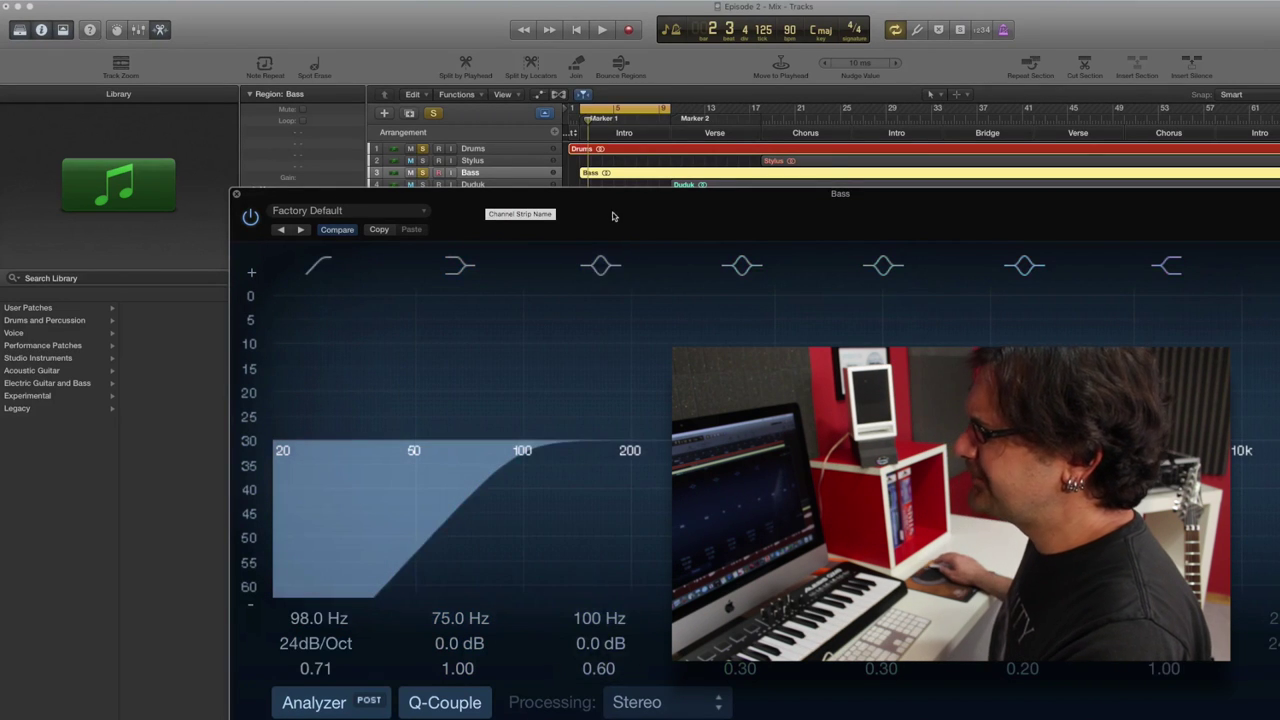
left_click_drag(607, 206, 560, 182)
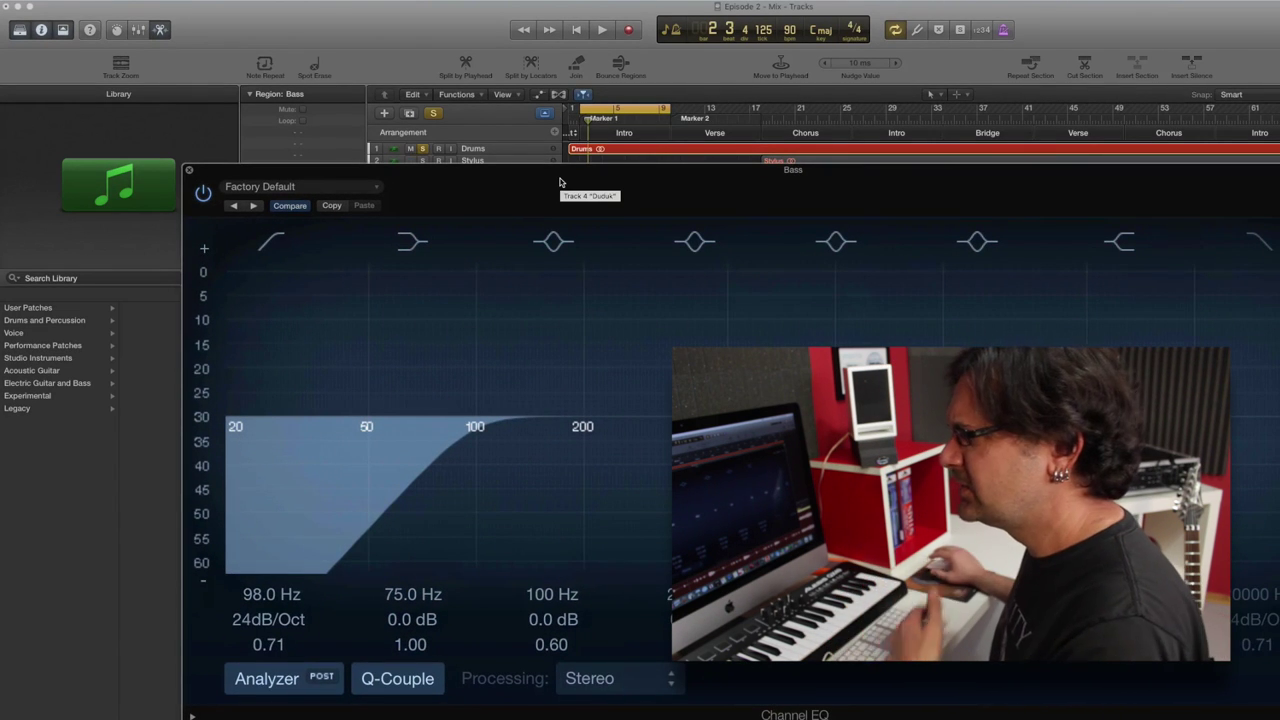
left_click(272, 680)
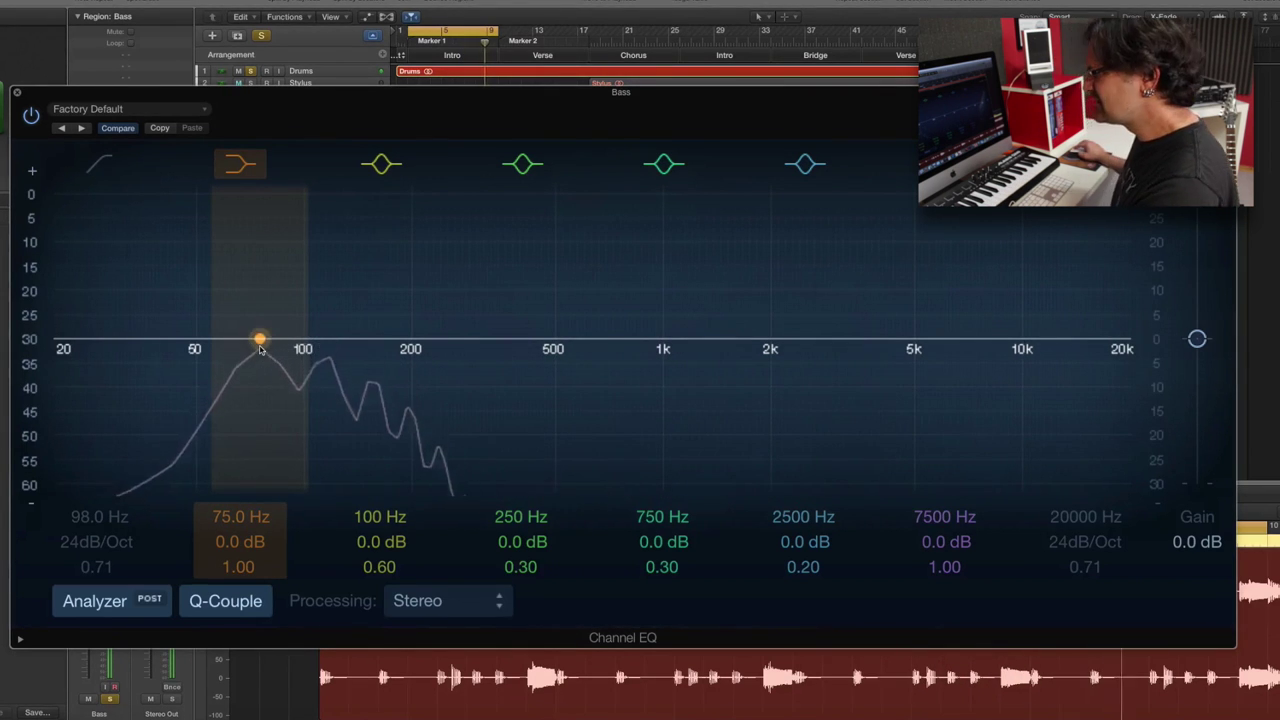
Enable the low cut, move the low shelf to 47.5 Hz and set the low cut to 91 Hz
left_click(103, 174)
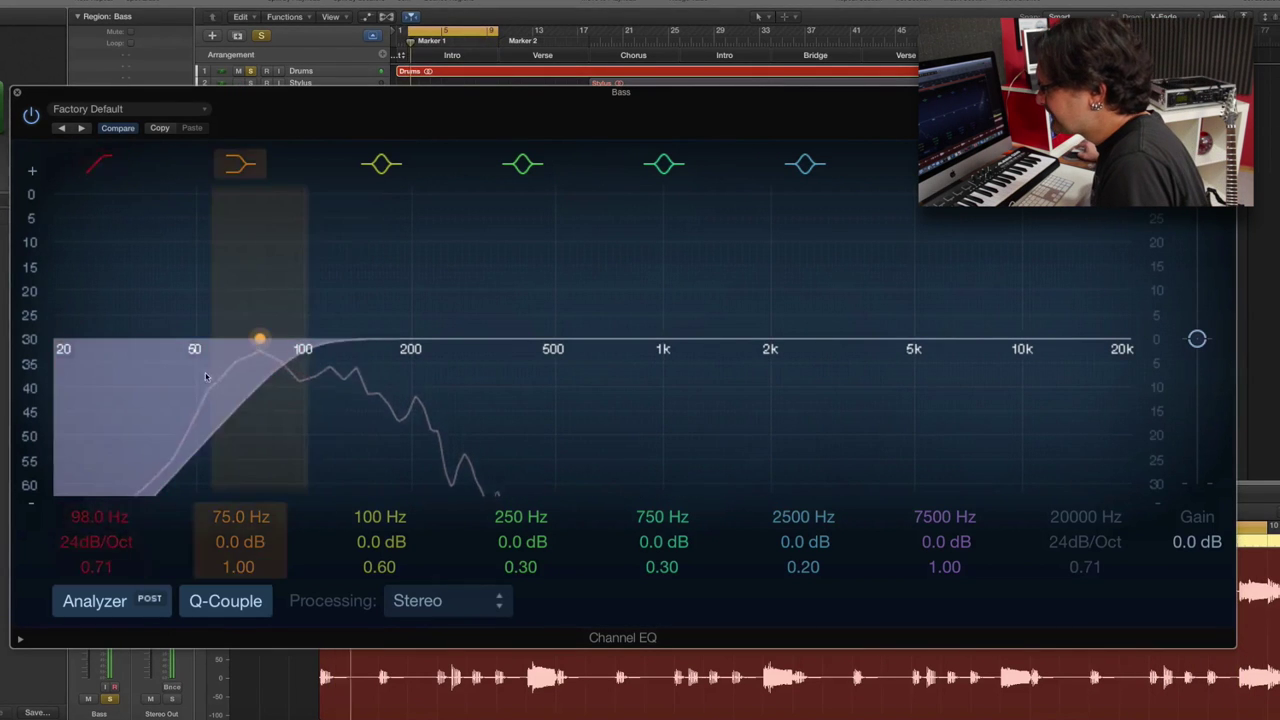
mouse_move(257, 337)
left_mouse_down()
mouse_move(165, 344)
mouse_move(190, 343)
left_mouse_up()
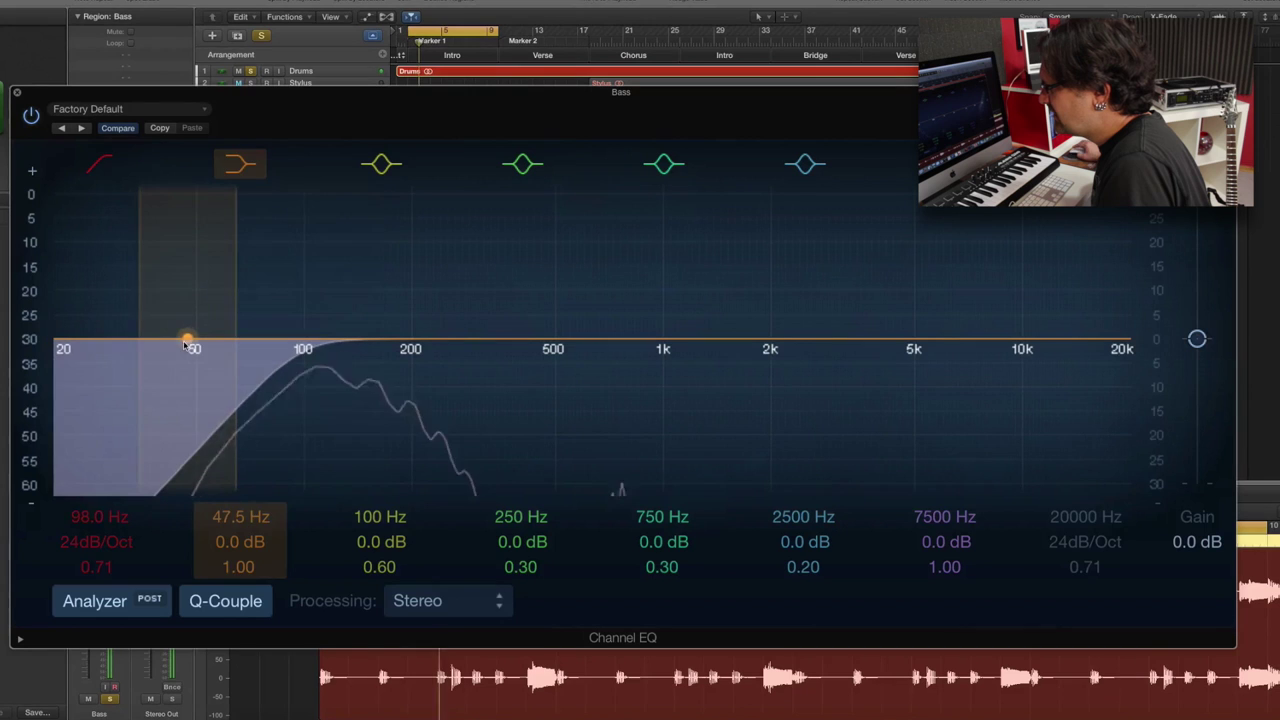
mouse_move(302, 358)
left_mouse_down()
mouse_move(255, 364)
mouse_move(310, 364)
mouse_move(294, 366)
left_mouse_up()
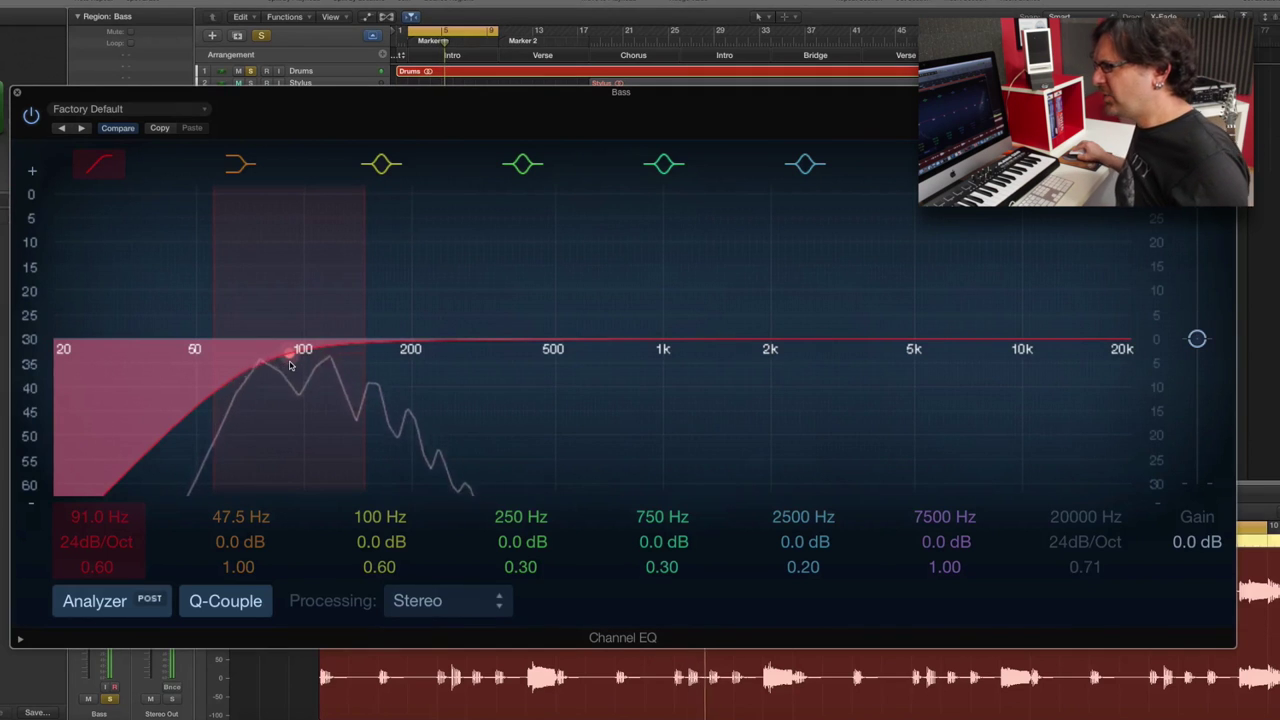
A/B the Bass EQ on and off, leave it active, and move the window up-left
left_click(31, 116)
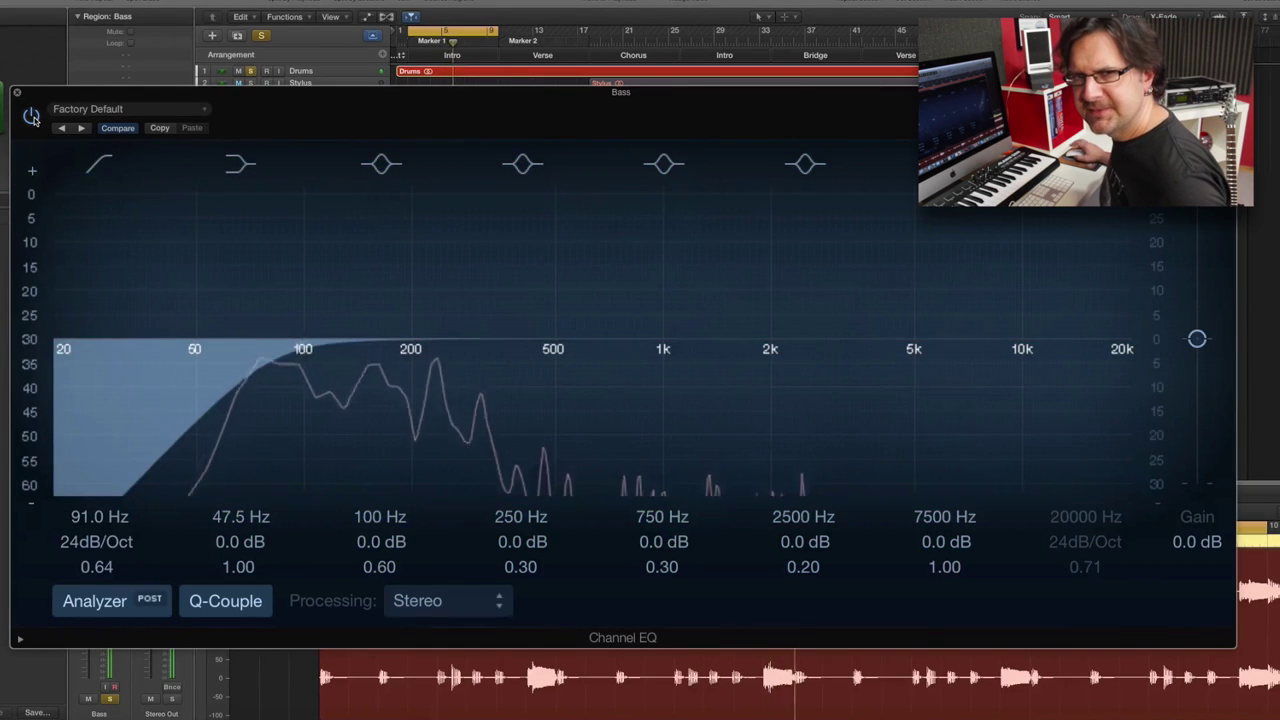
left_click(31, 116)
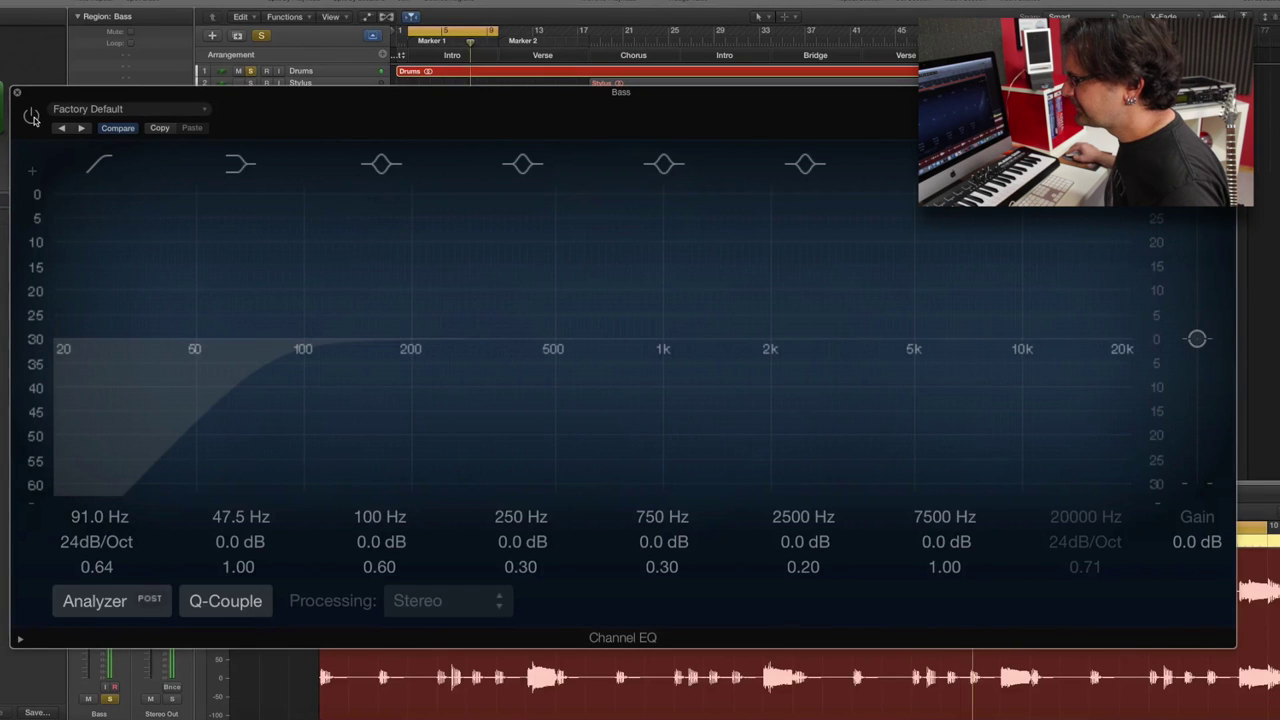
left_click(31, 116)
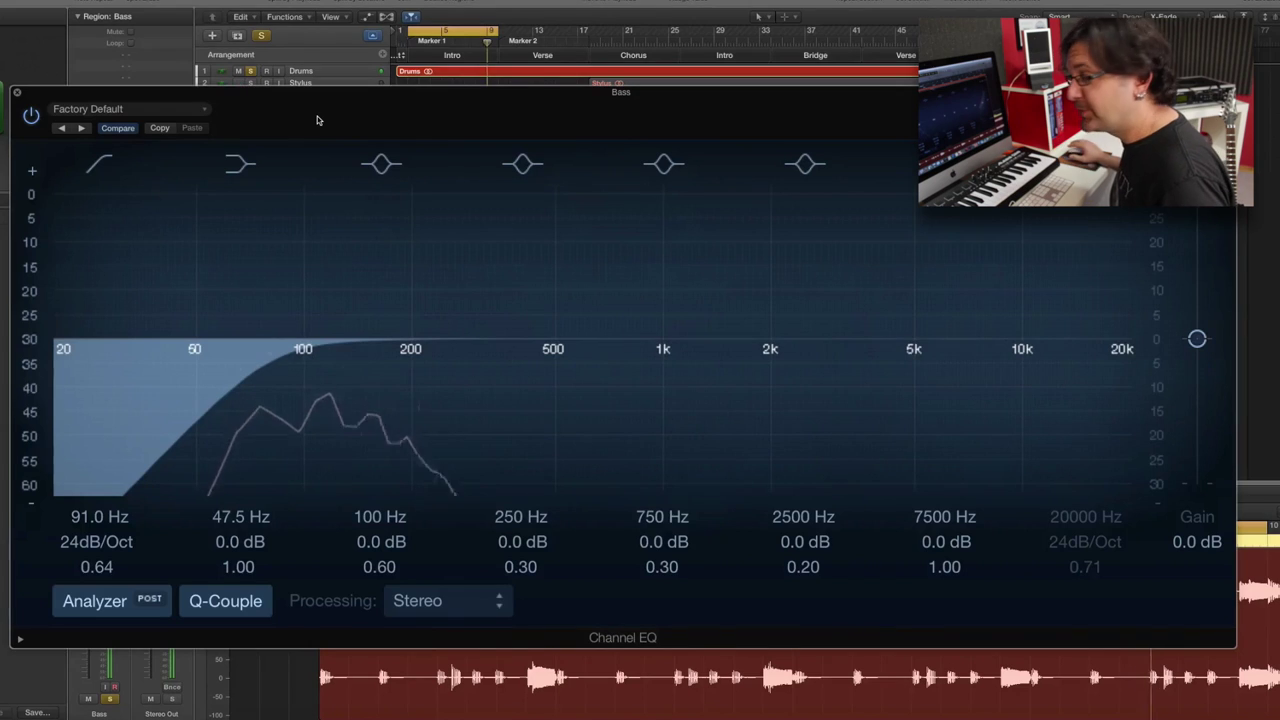
left_click_drag(317, 120, 111, 63)
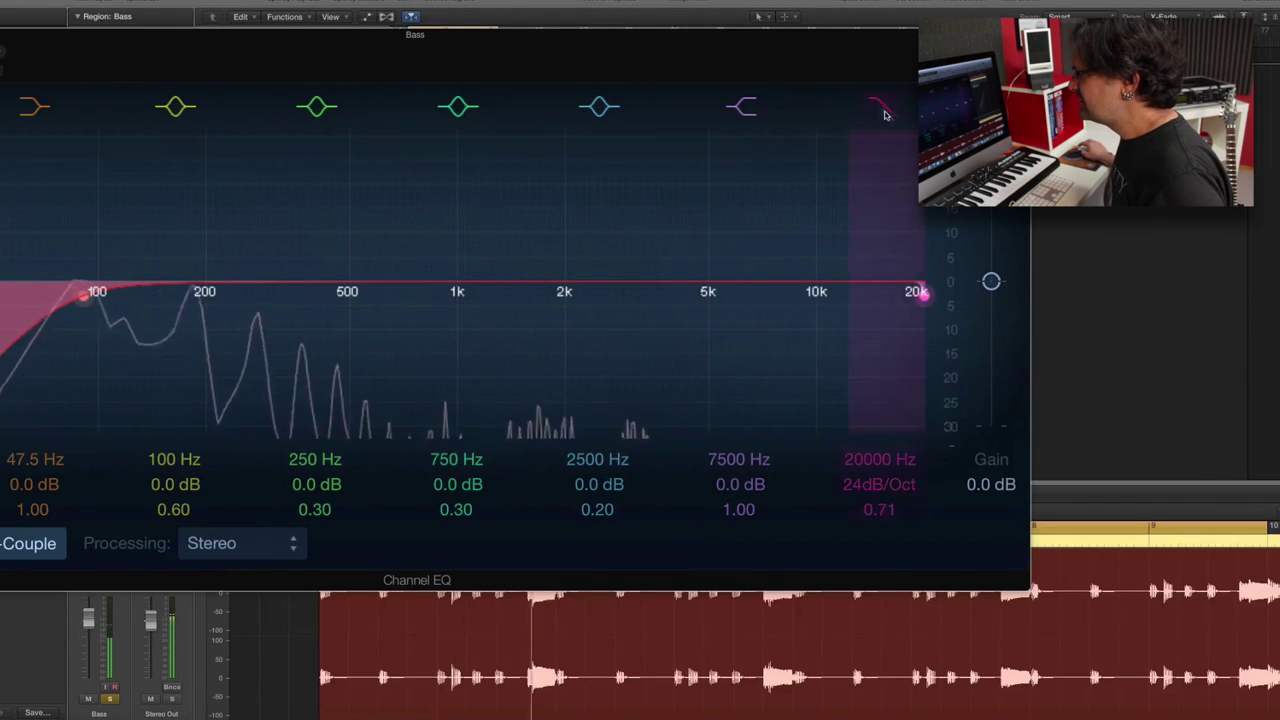
Pull the Bass EQ's high cut down from 20000 Hz to 400 Hz
mouse_move(920, 296)
left_mouse_down()
mouse_move(240, 309)
mouse_move(265, 314)
left_mouse_up()
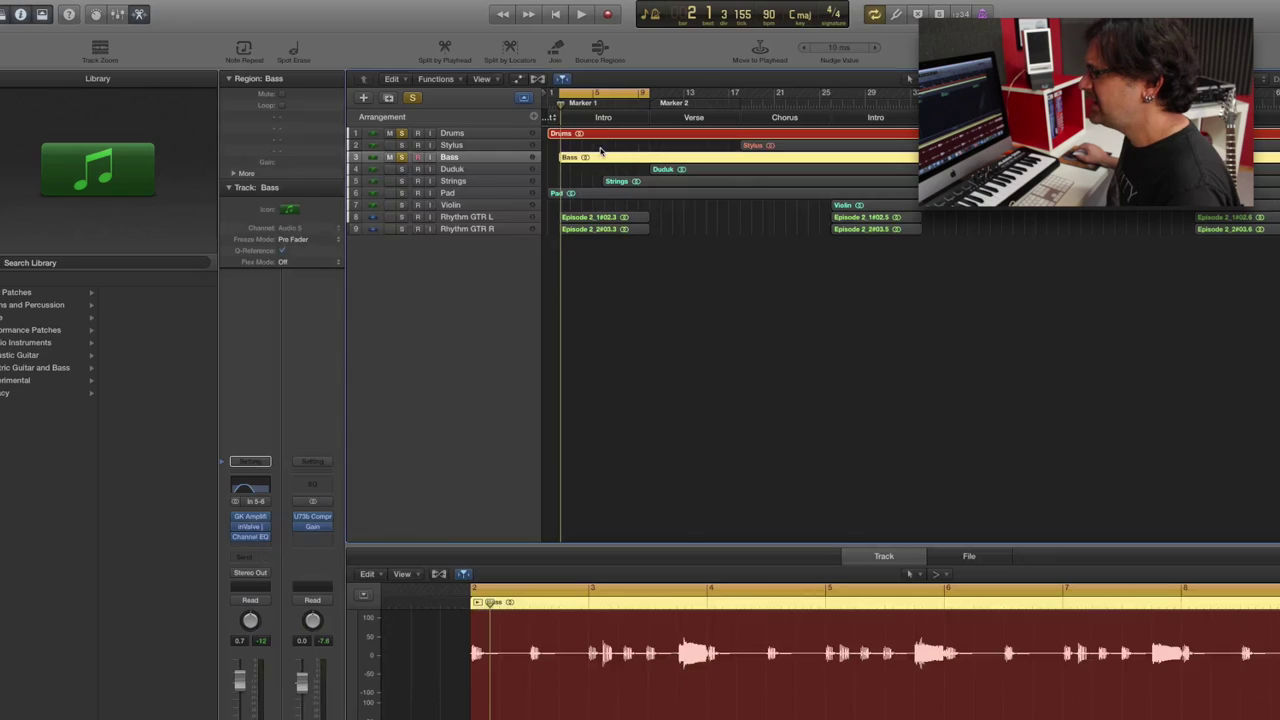
Select the Pad track and its region and start playback
left_click(456, 194)
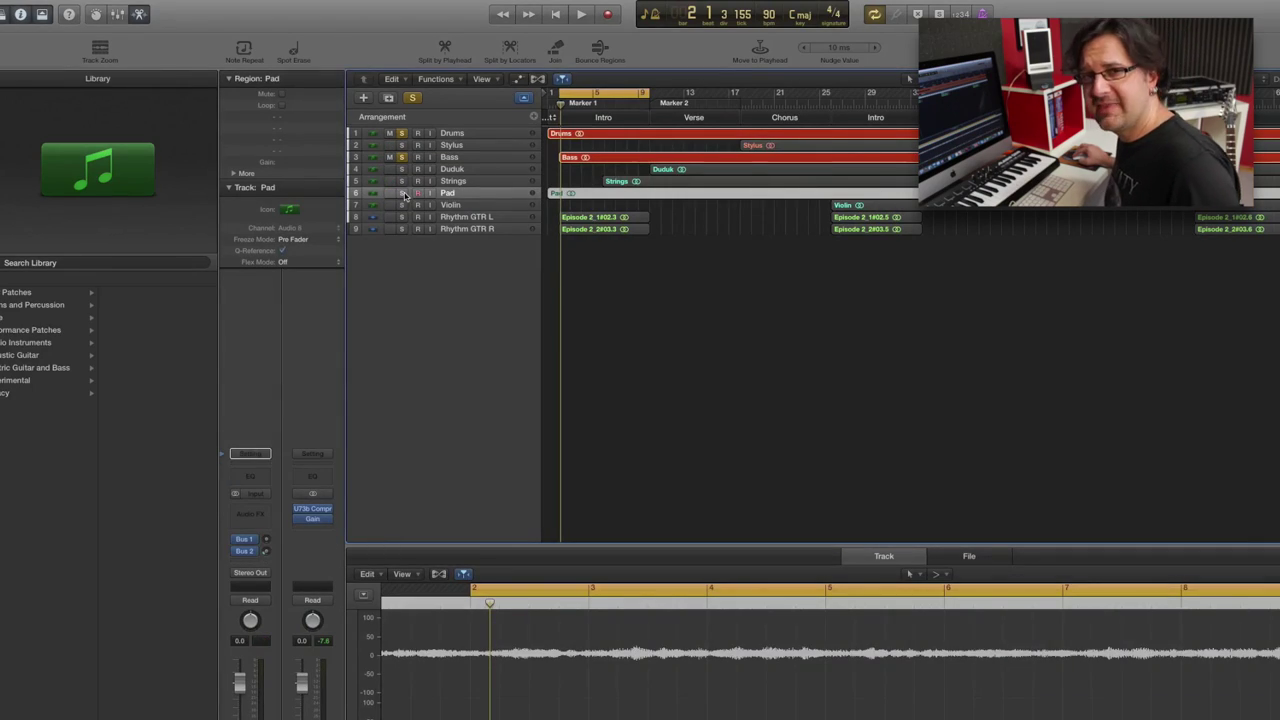
left_click(405, 194)
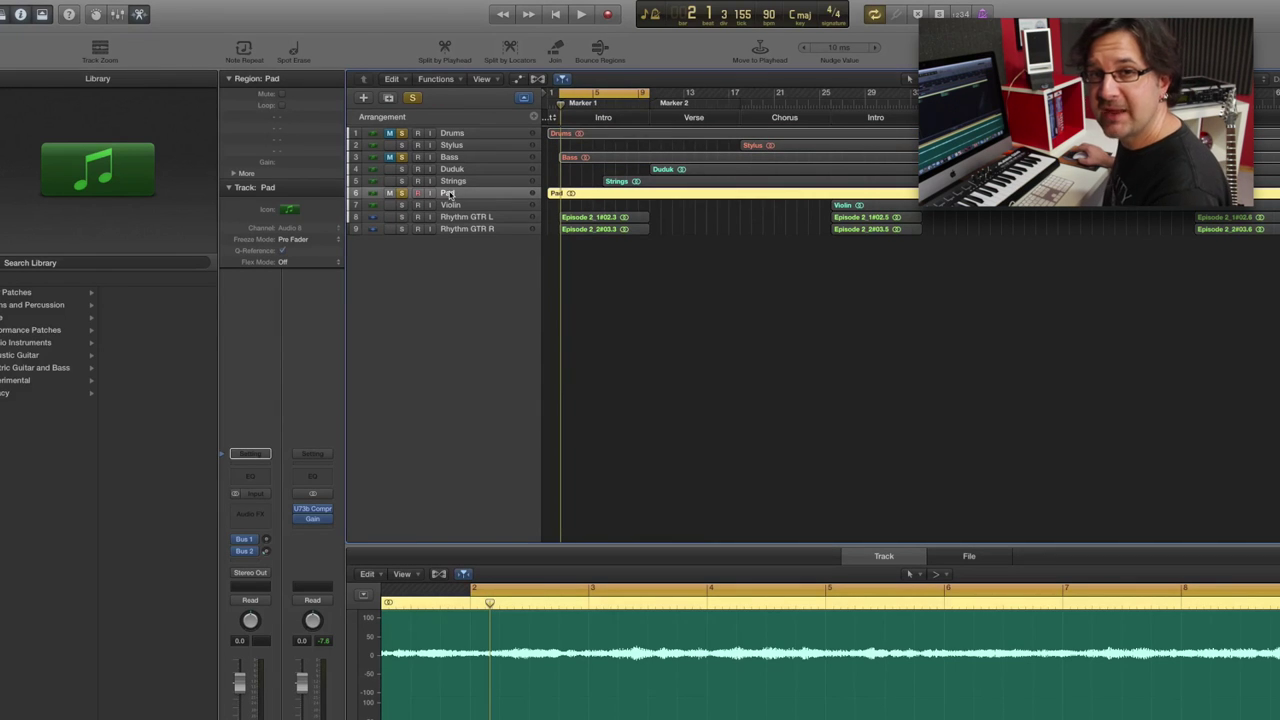
key("space")
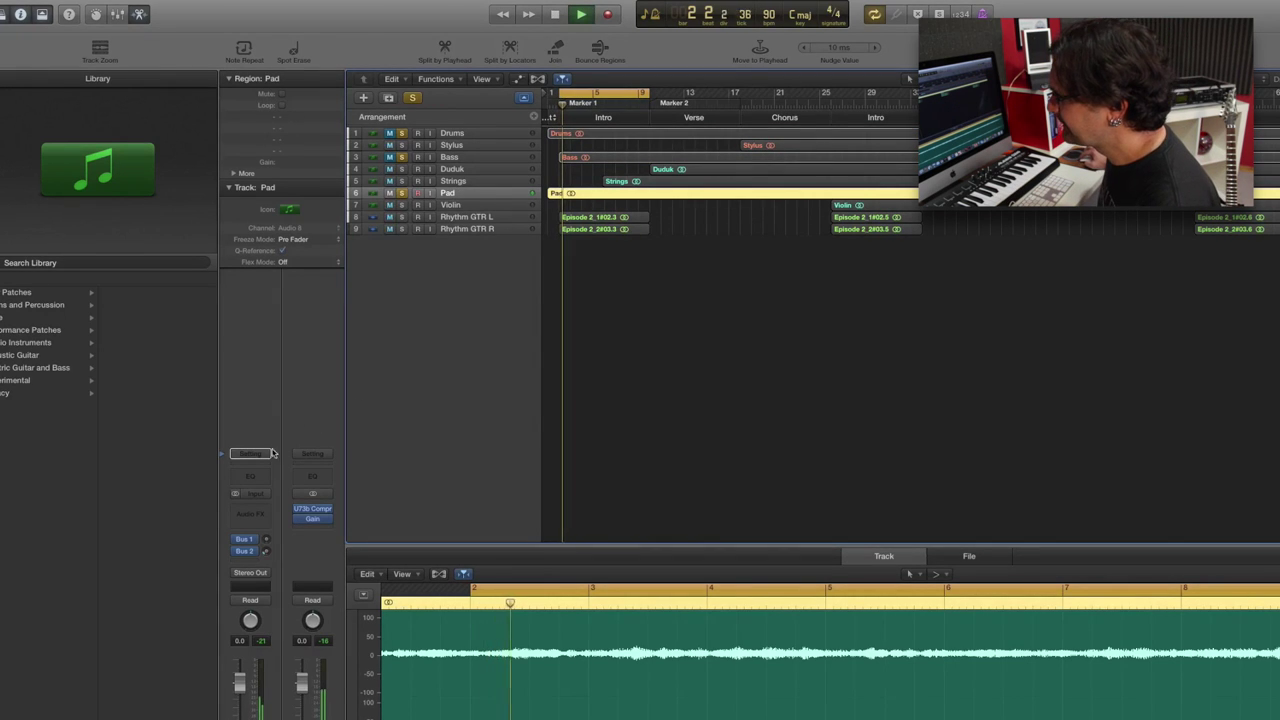
Open the Pad's Channel EQ, run the analyzer and enable the 20 Hz low cut
left_click(251, 475)
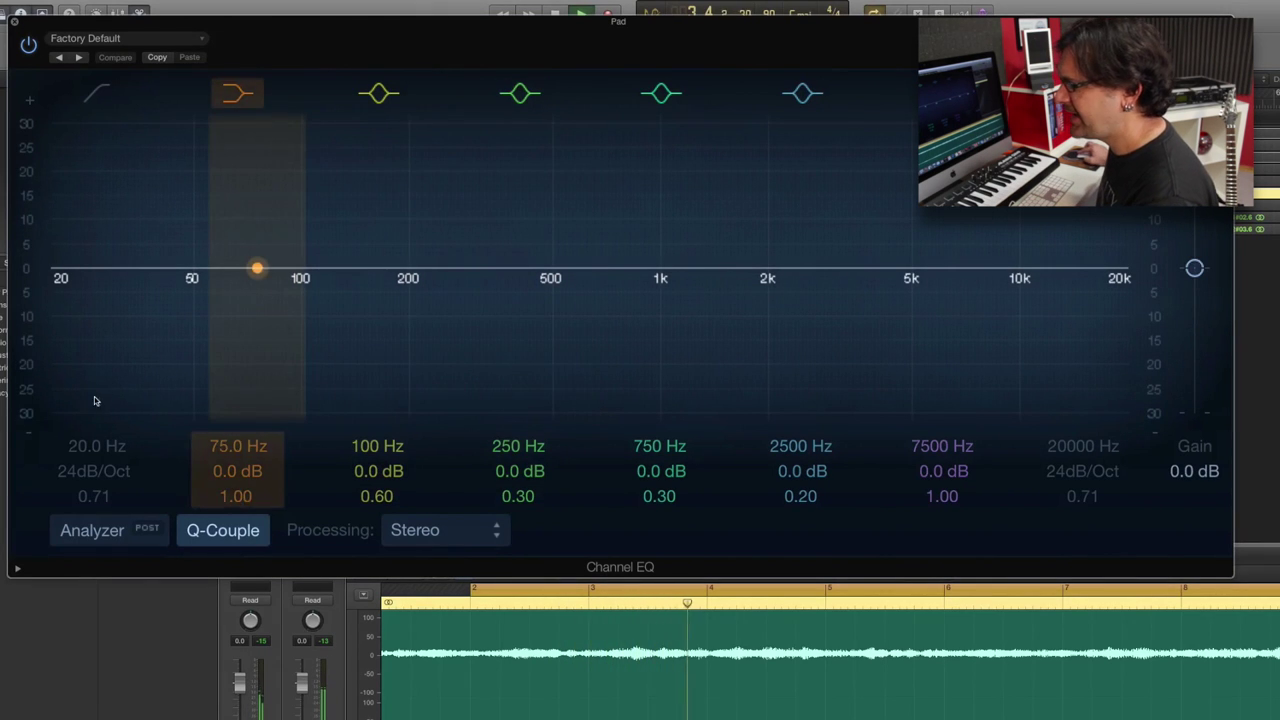
left_click(92, 530)
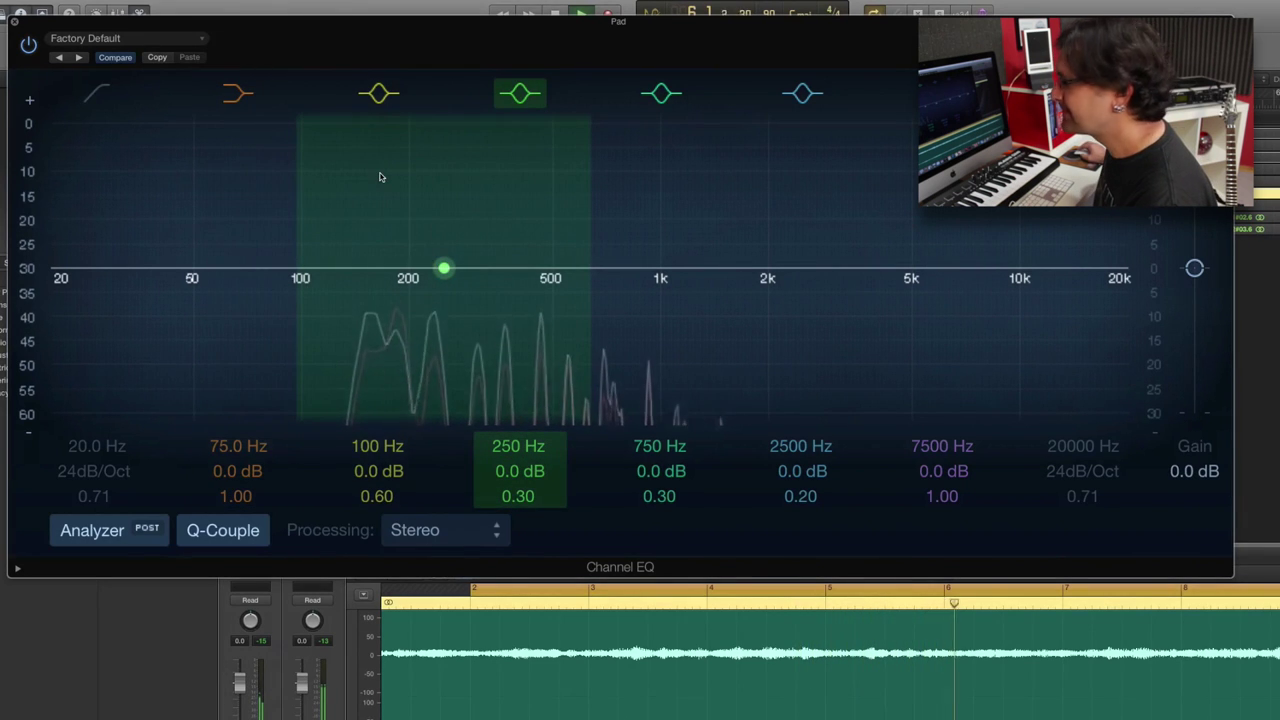
left_click(95, 98)
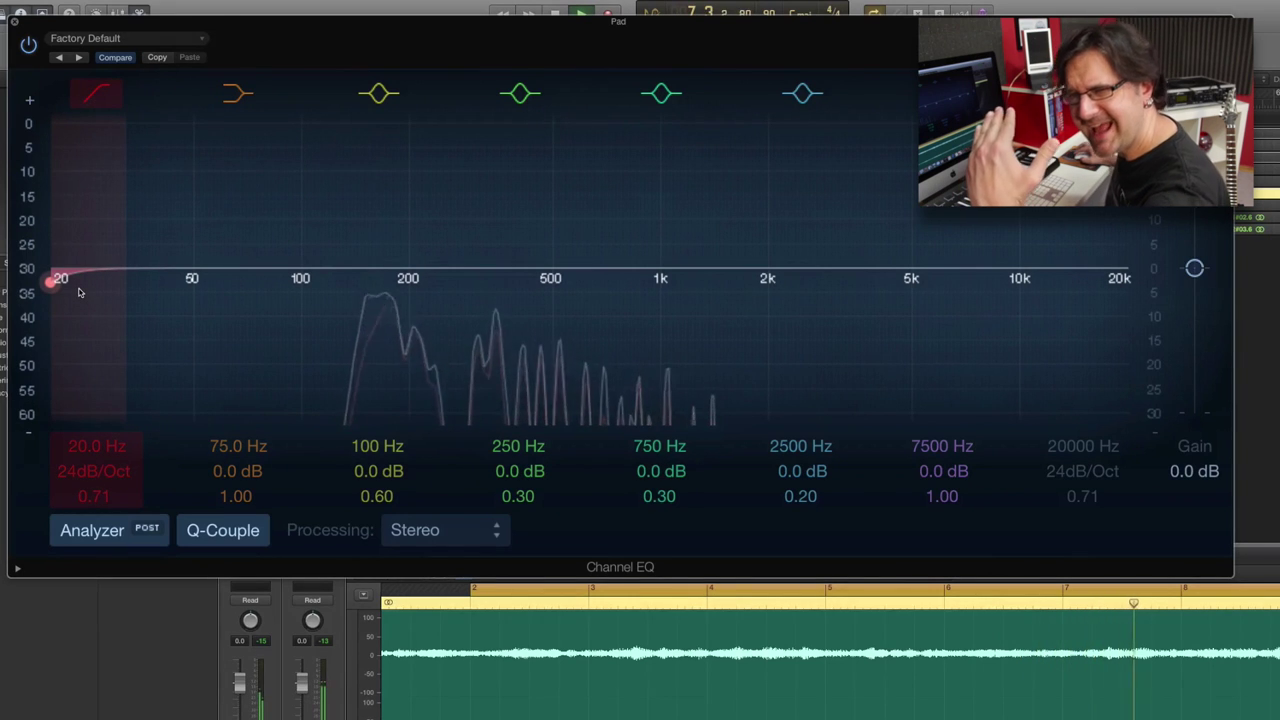
Raise the Pad EQ's 24dB/Oct low cut from 20 Hz to 176 Hz
left_click_drag(88, 292, 260, 302)
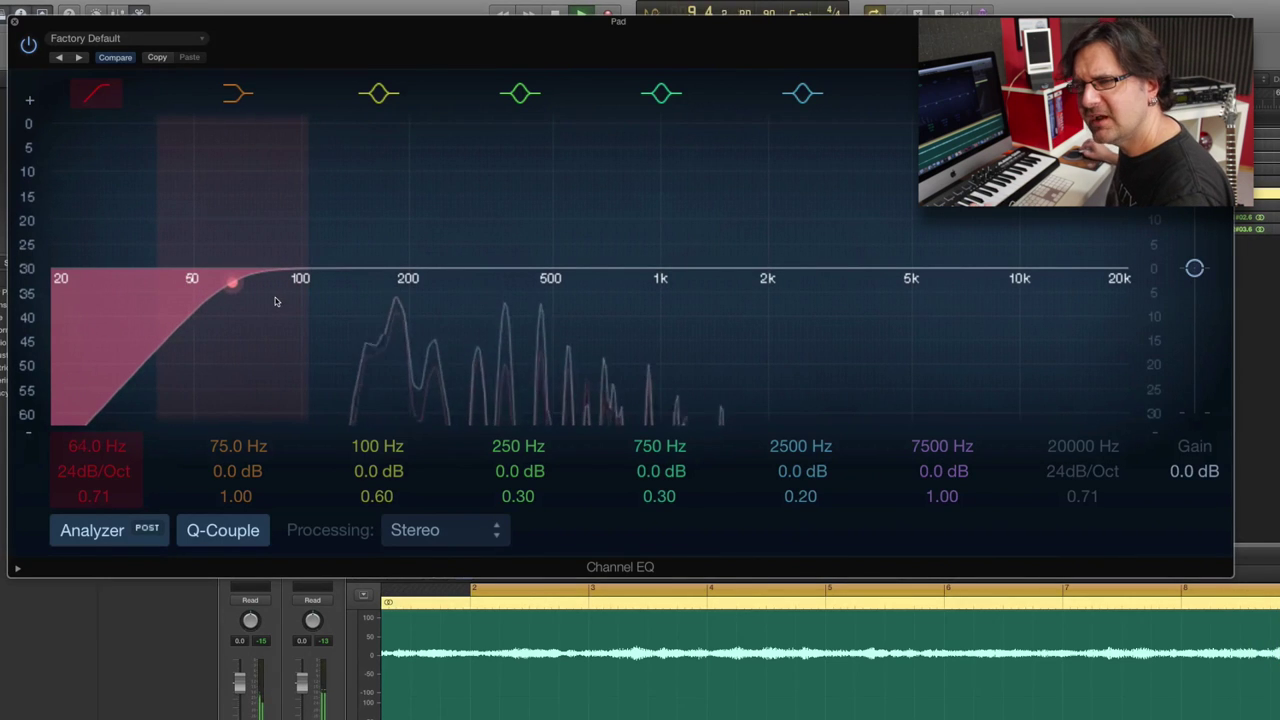
mouse_move(278, 302)
left_mouse_down()
mouse_move(352, 292)
mouse_move(625, 315)
mouse_move(441, 327)
left_mouse_up()
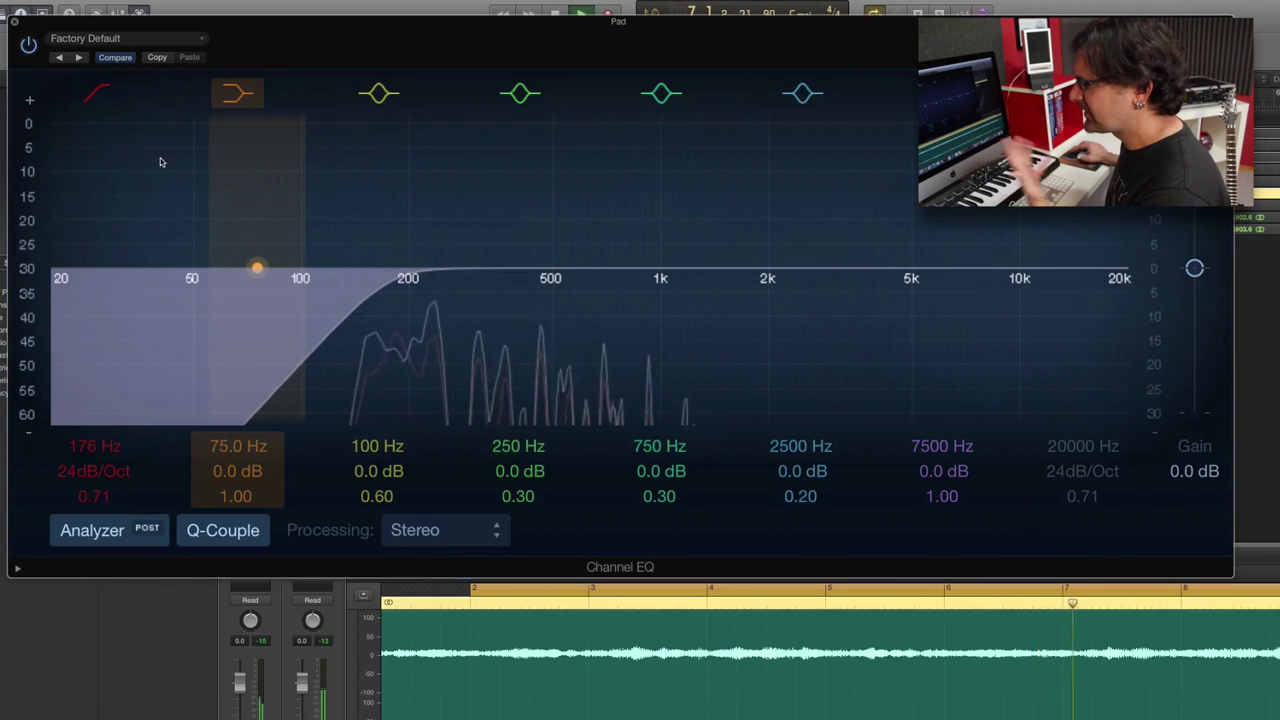
A/B the Pad with its Channel EQ bypassed and active, ending with it on
left_click(28, 45)
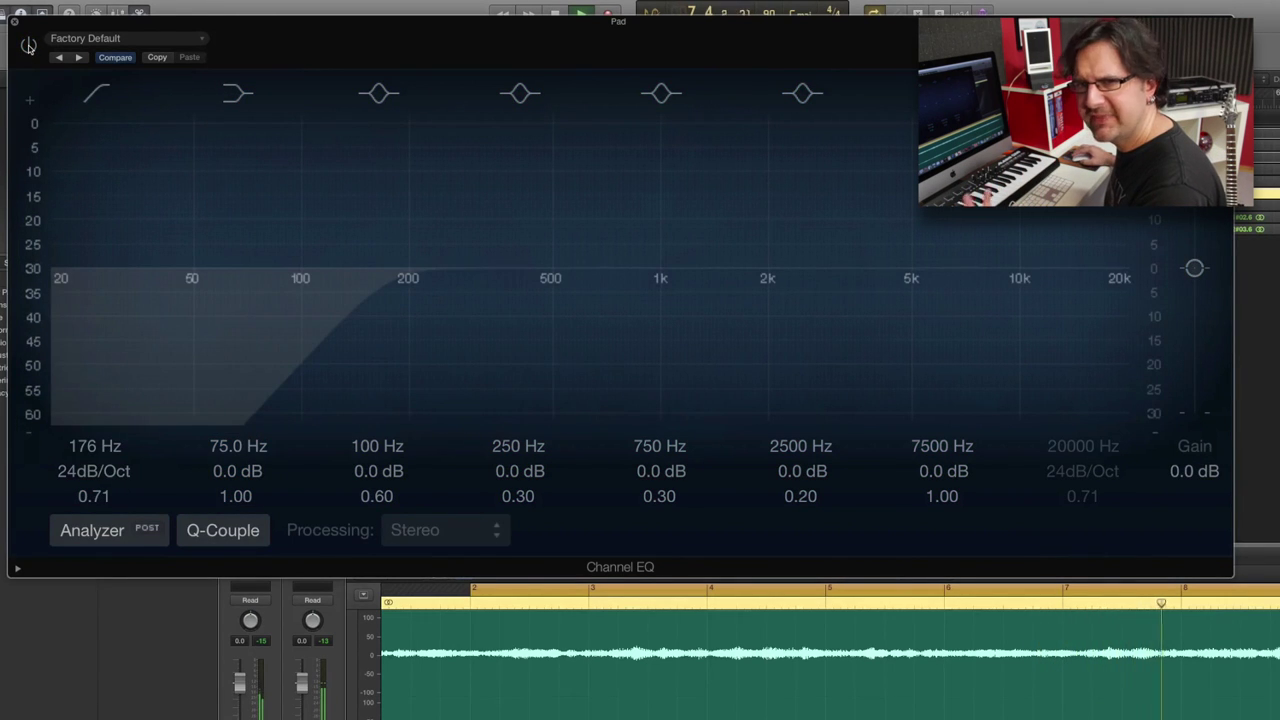
left_click(28, 45)
left_click(28, 45)
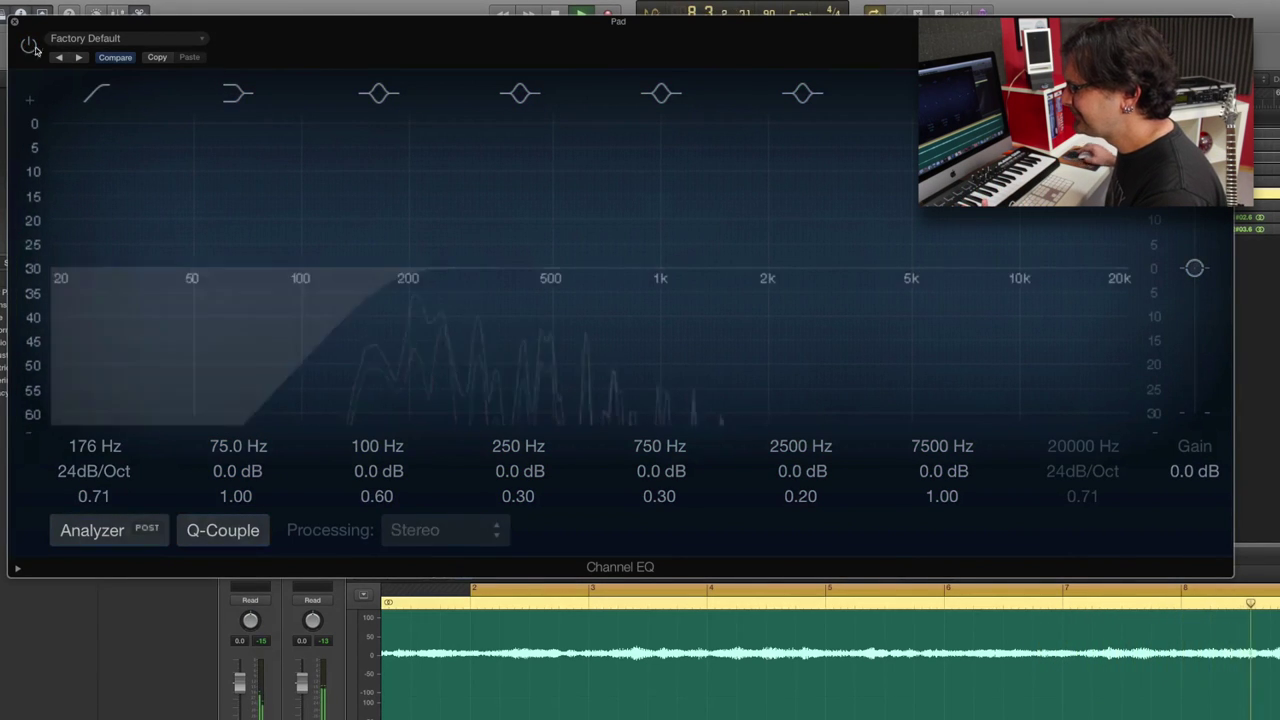
left_click(28, 45)
left_click(28, 45)
left_click(28, 44)
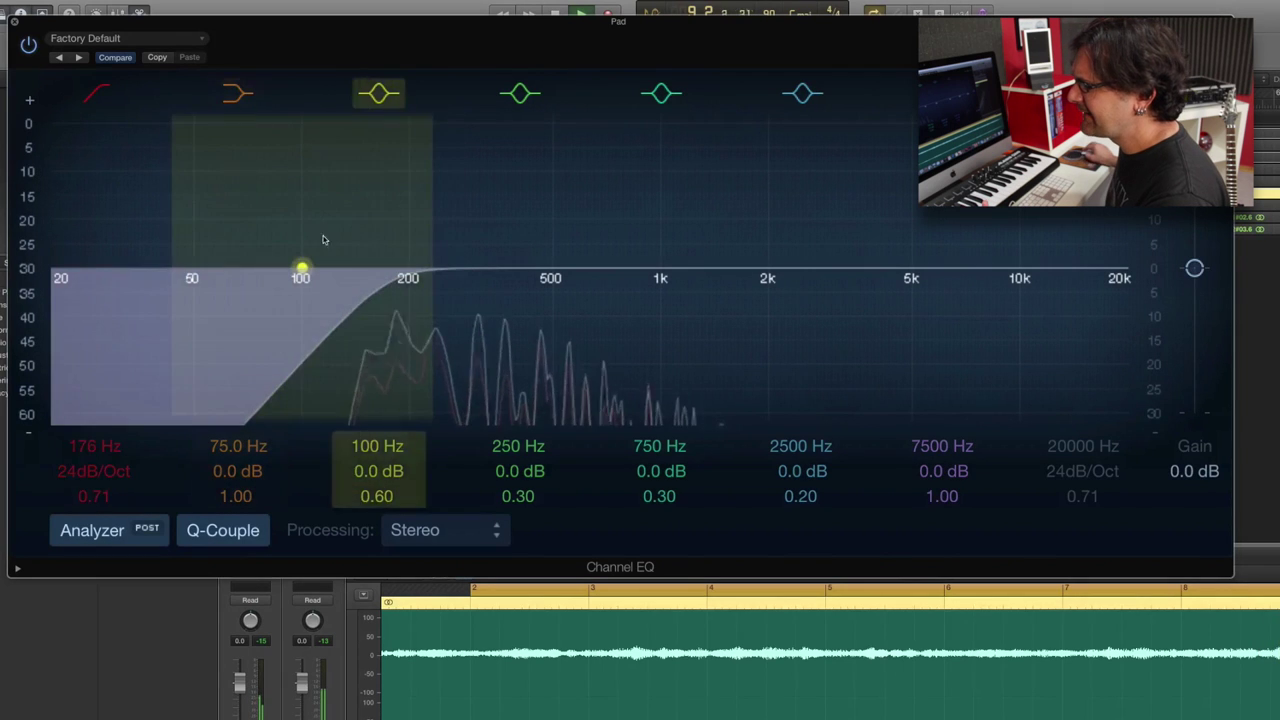
Lower the Pad's low cut from 176 Hz, A/B comparing, settling at 140 Hz with EQ on
left_click_drag(375, 287, 320, 288)
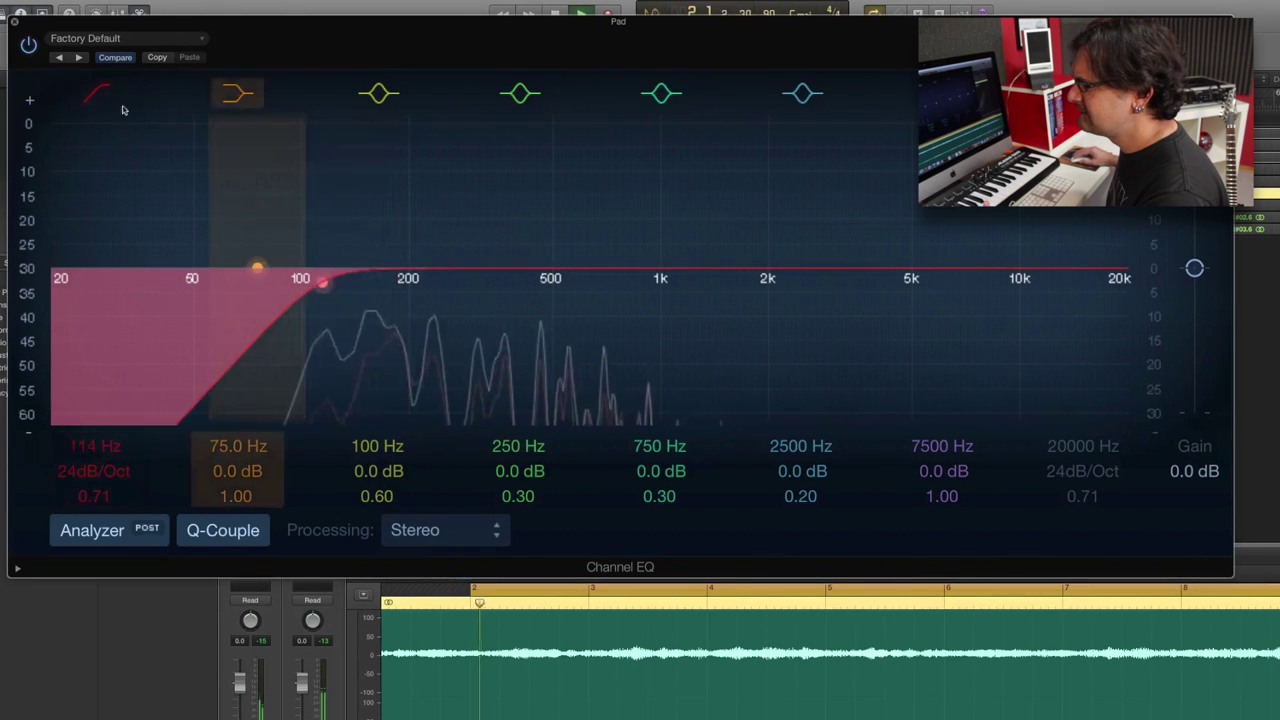
left_click(29, 45)
left_click(29, 45)
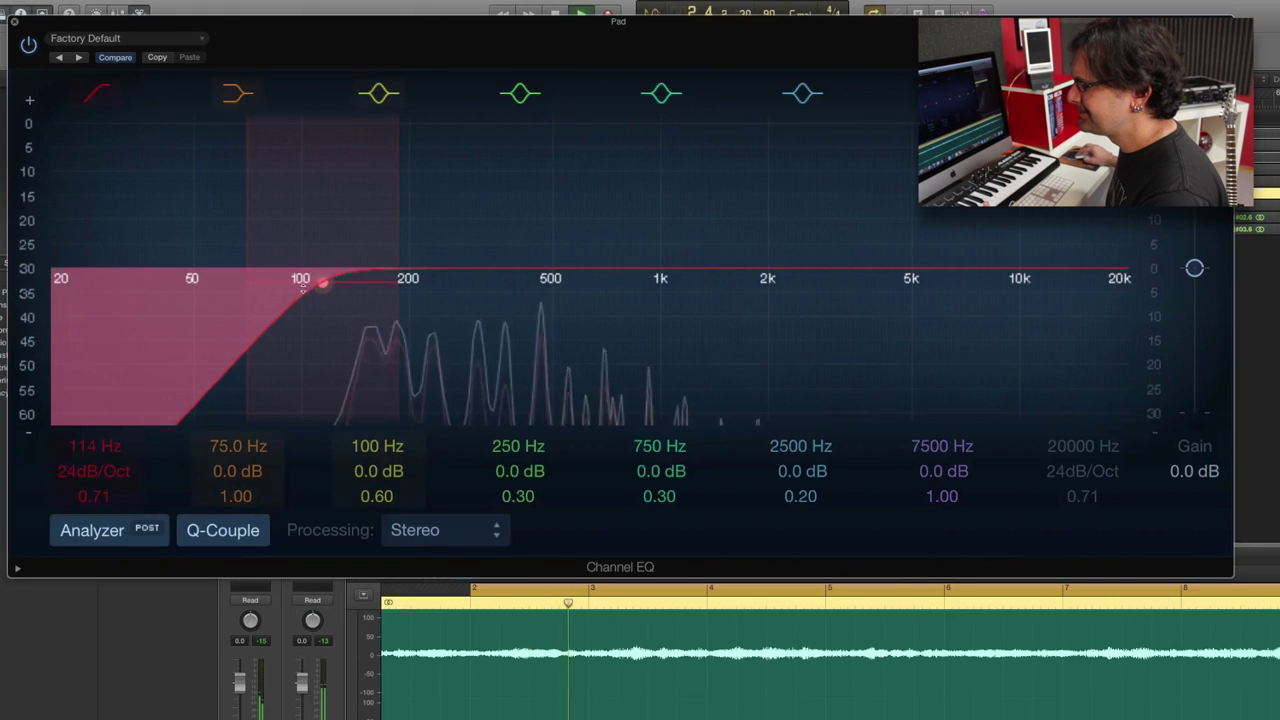
left_click_drag(322, 284, 270, 292)
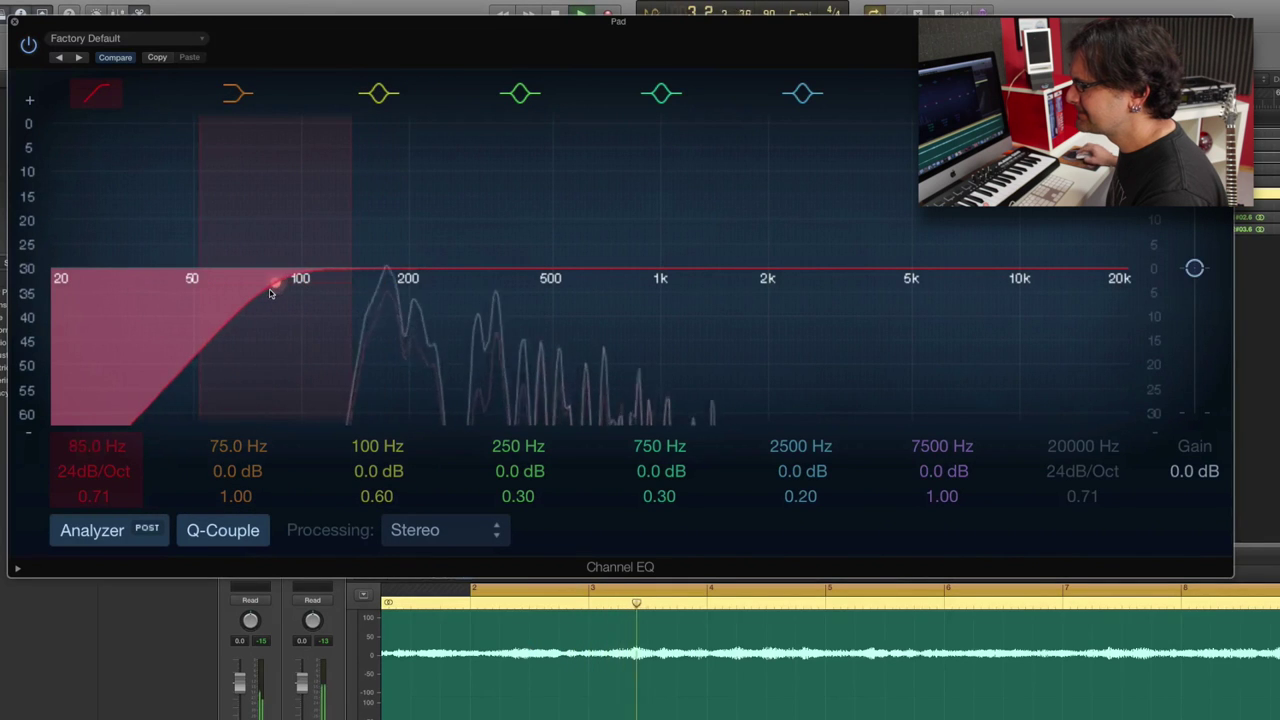
left_click(29, 45)
left_click(29, 45)
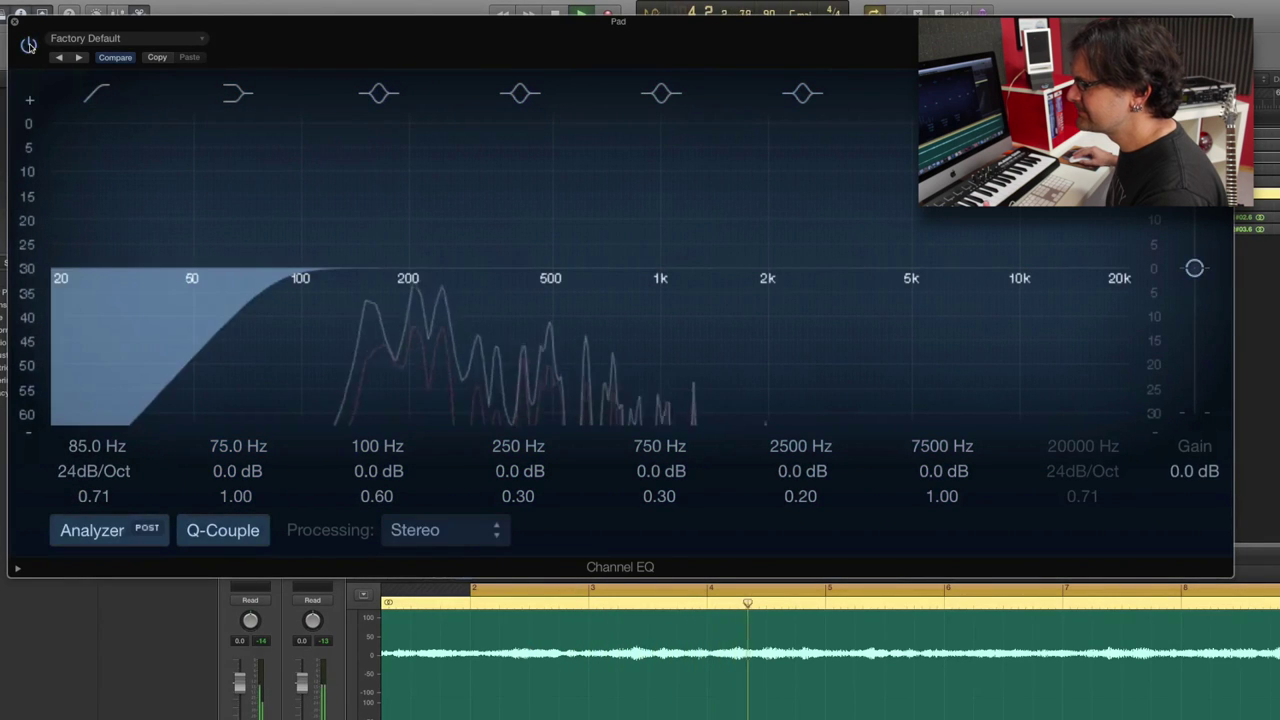
left_click(29, 45)
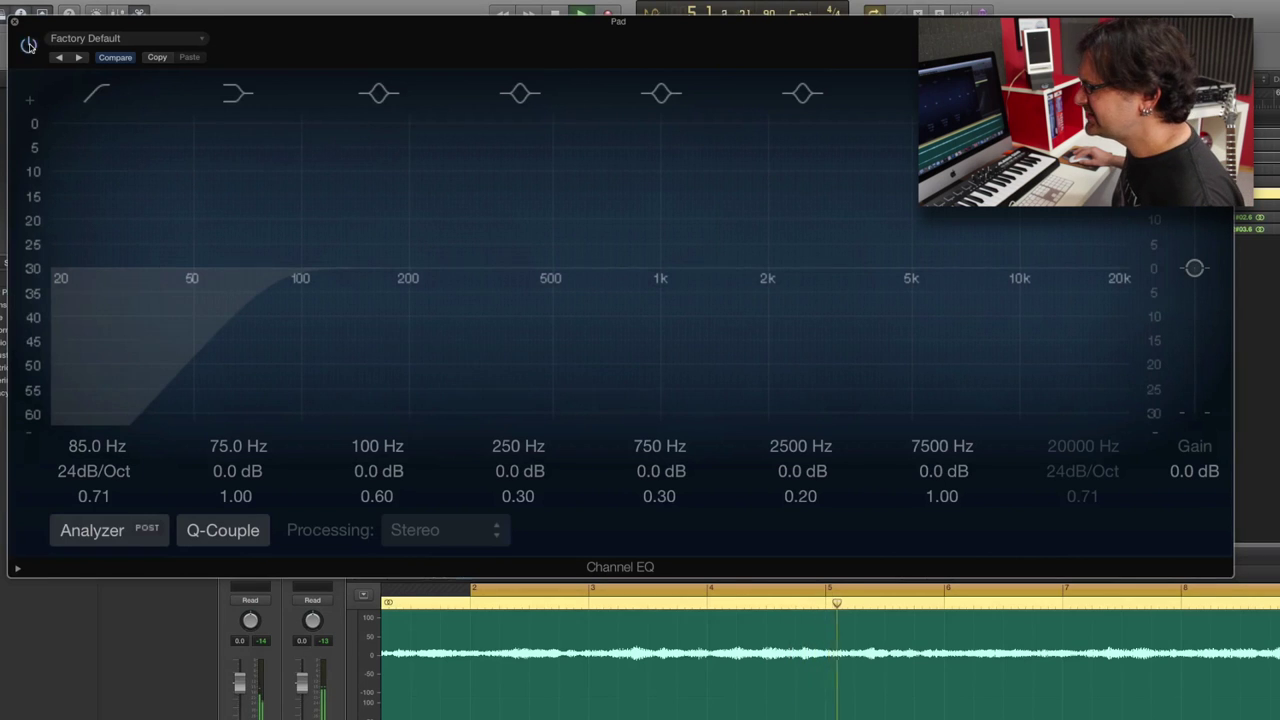
left_click(29, 45)
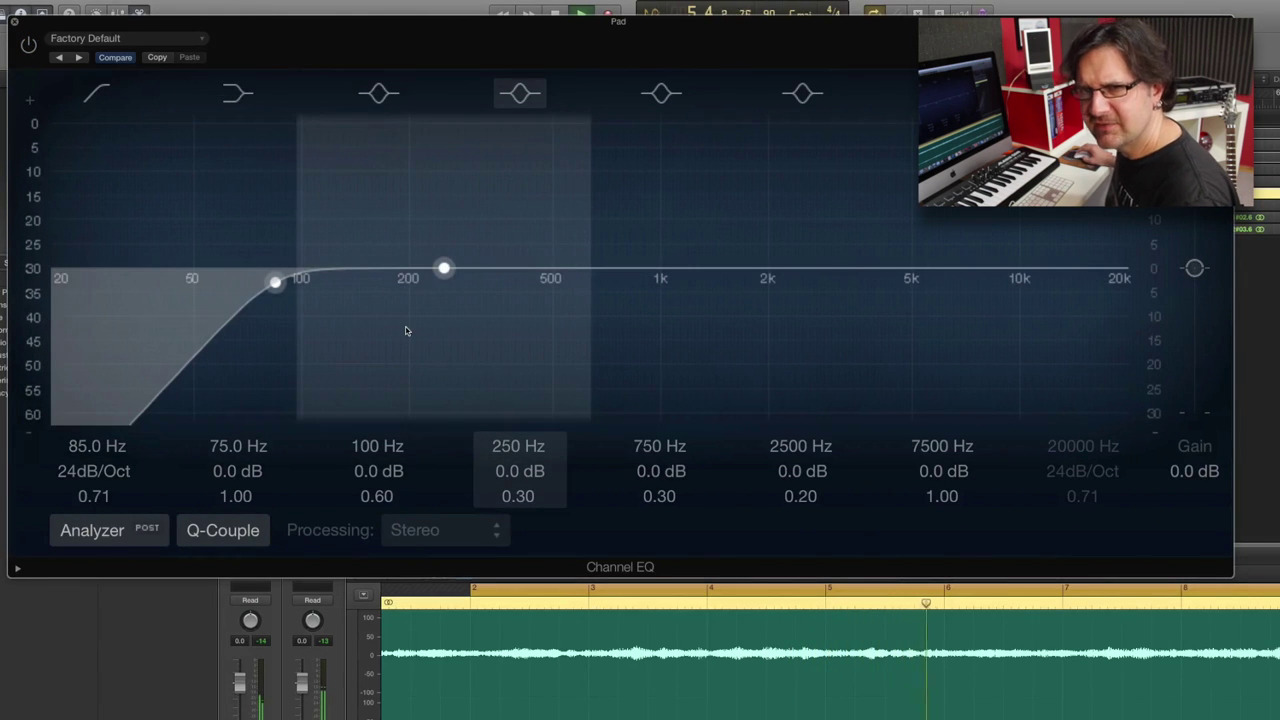
left_click(29, 45)
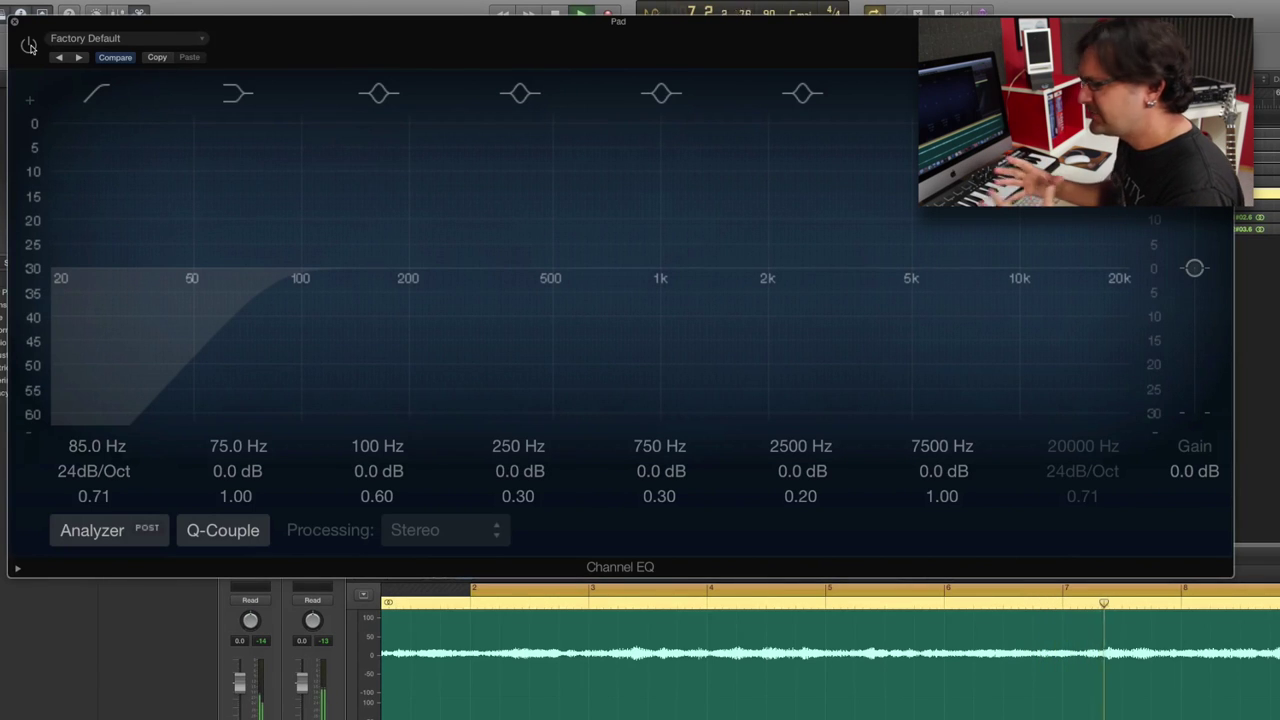
left_click(29, 45)
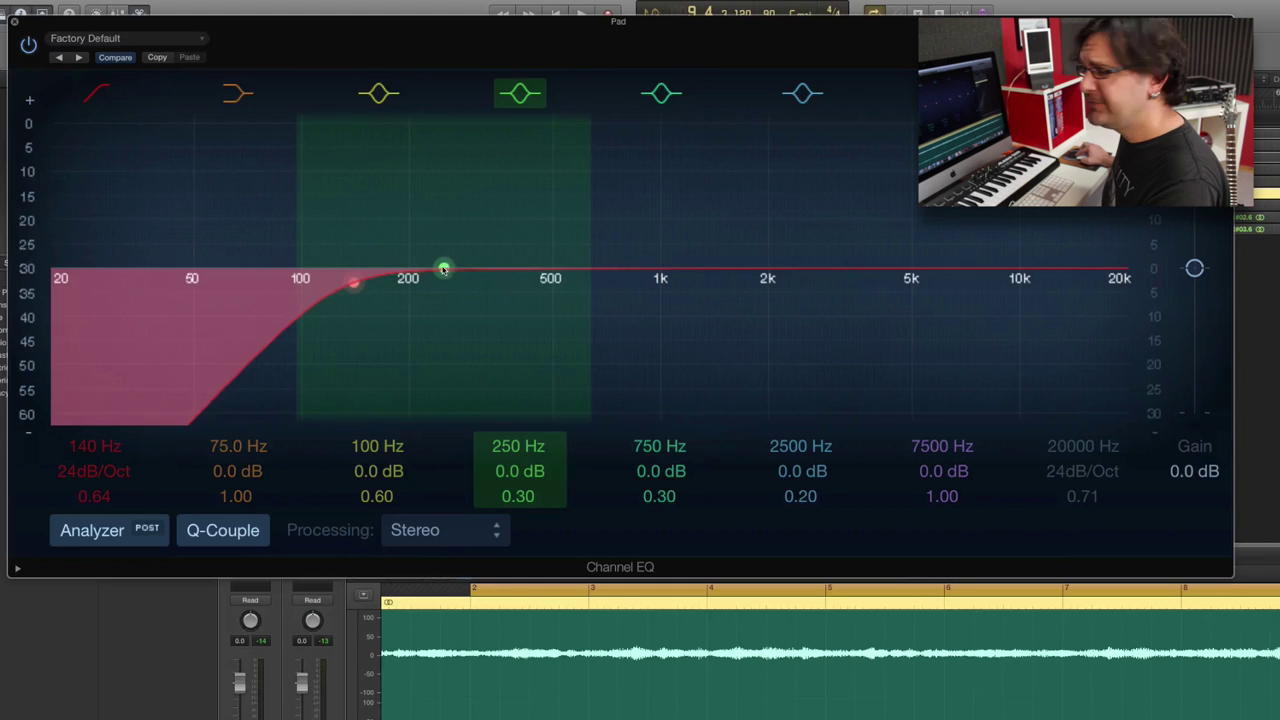
Boost the Pad's 250 Hz band, narrow it to Q 7.00 and raise it to +23 dB
left_click_drag(443, 270, 425, 265)
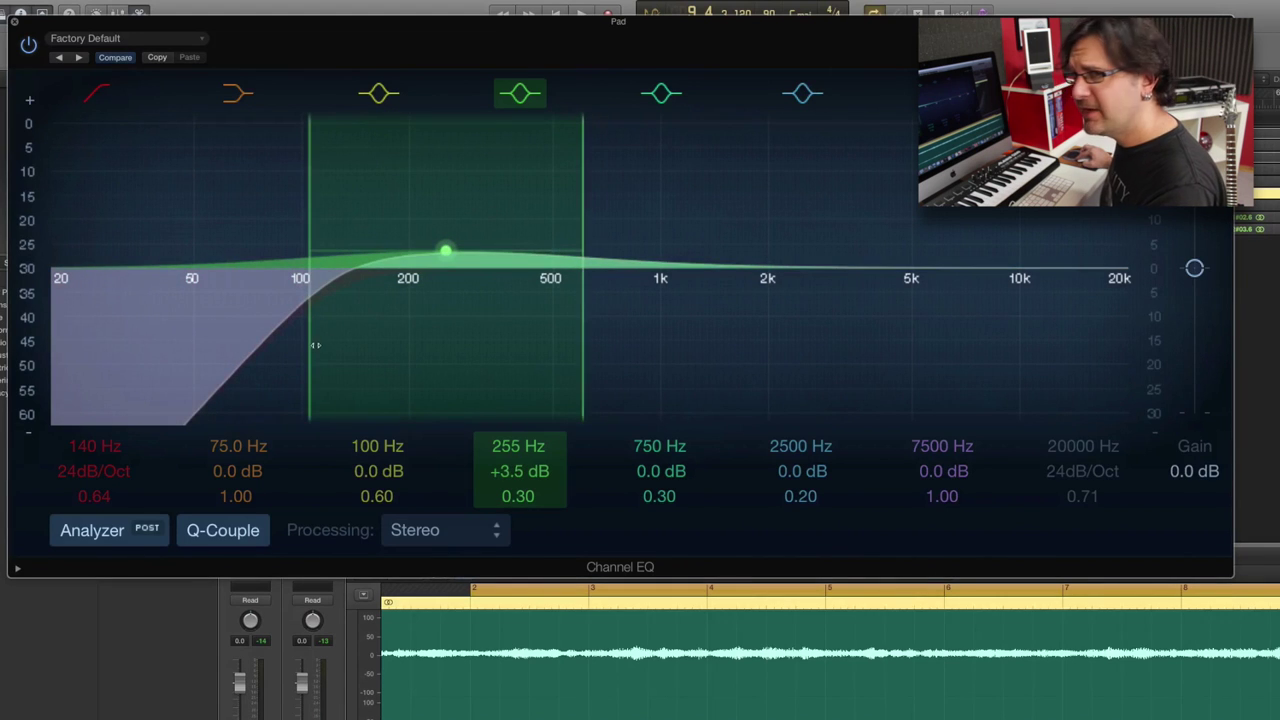
left_click_drag(315, 345, 390, 345)
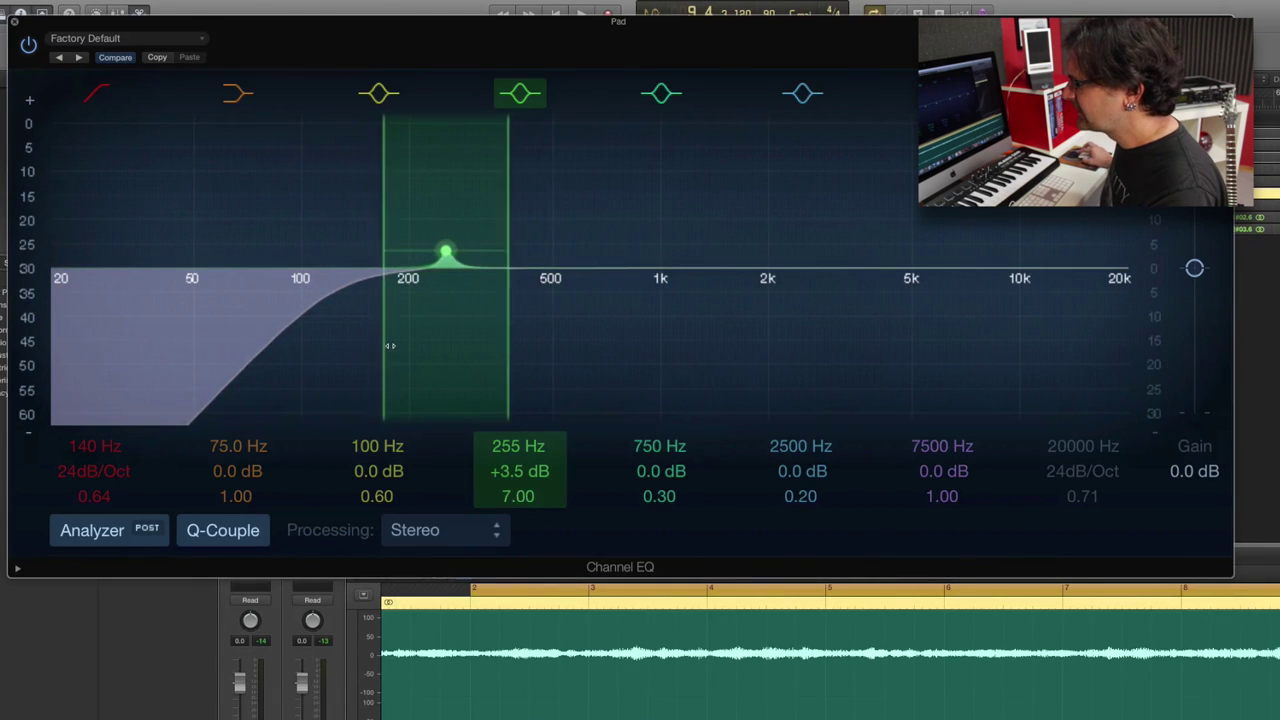
left_click_drag(446, 256, 446, 126)
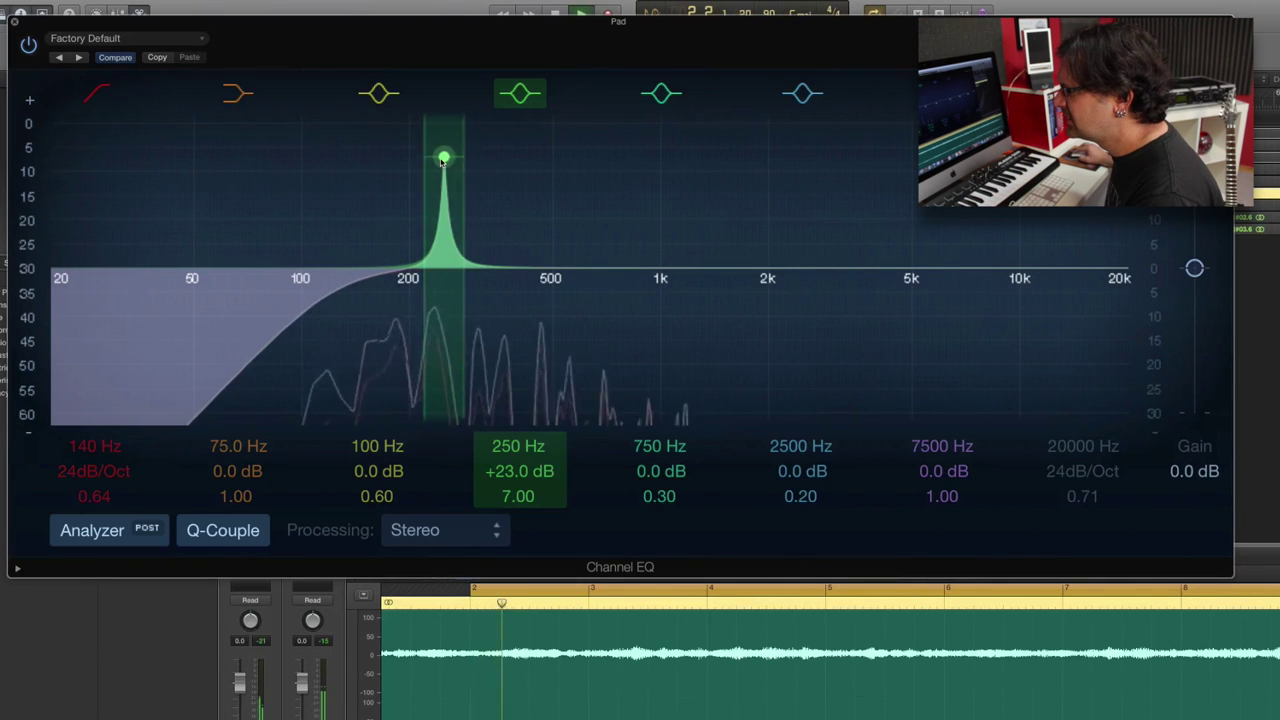
Sweep the narrow boost up past 1 kHz and back down toward 450 Hz
left_click_drag(443, 160, 471, 126)
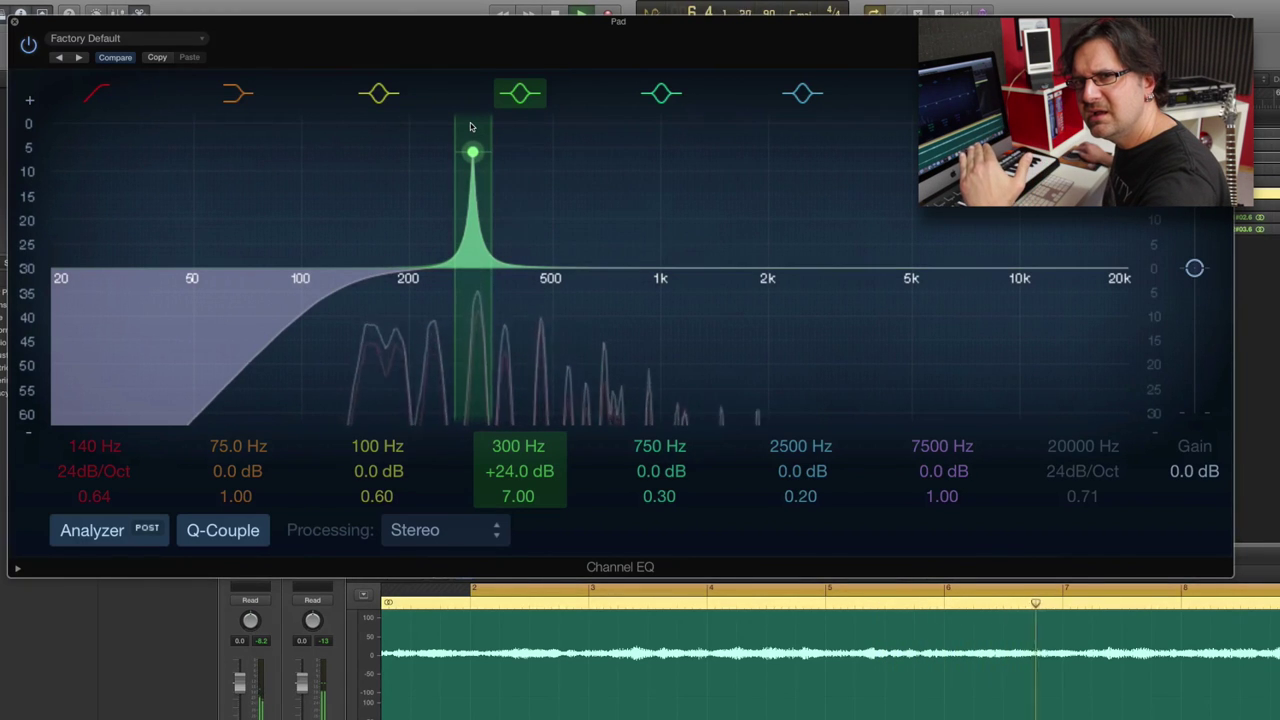
left_click_drag(471, 126, 668, 127)
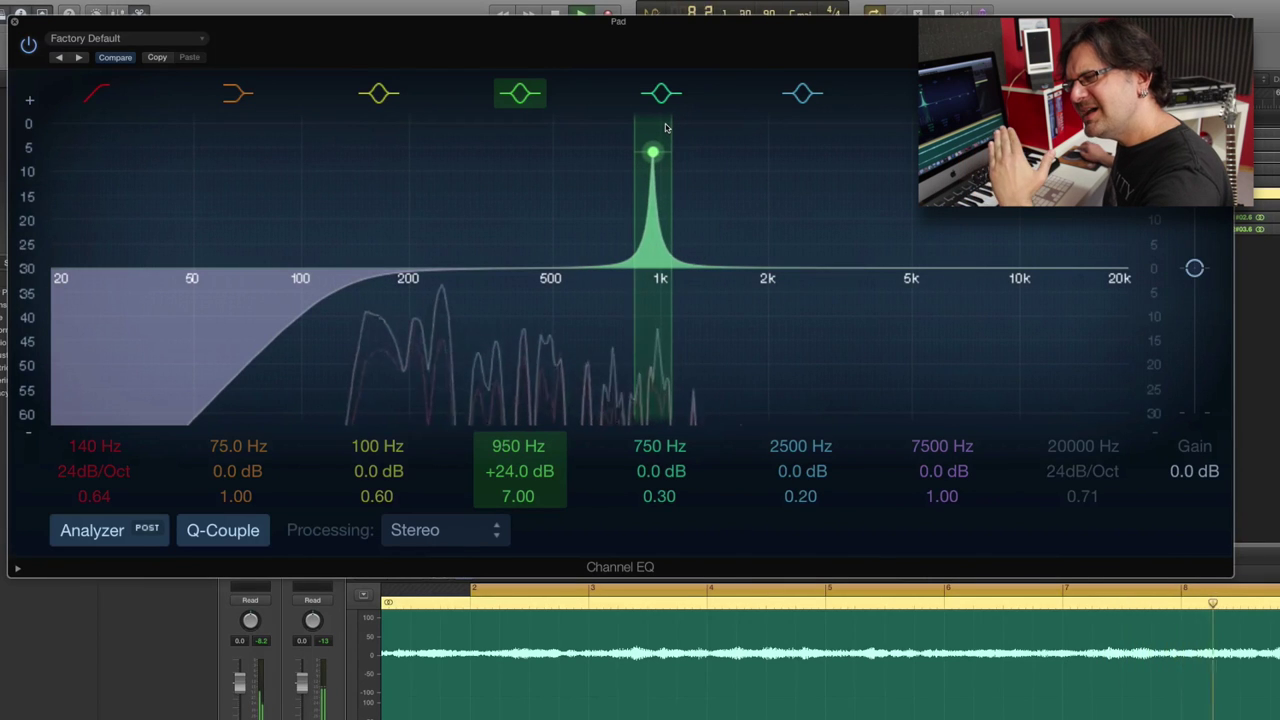
left_click_drag(665, 127, 552, 315)
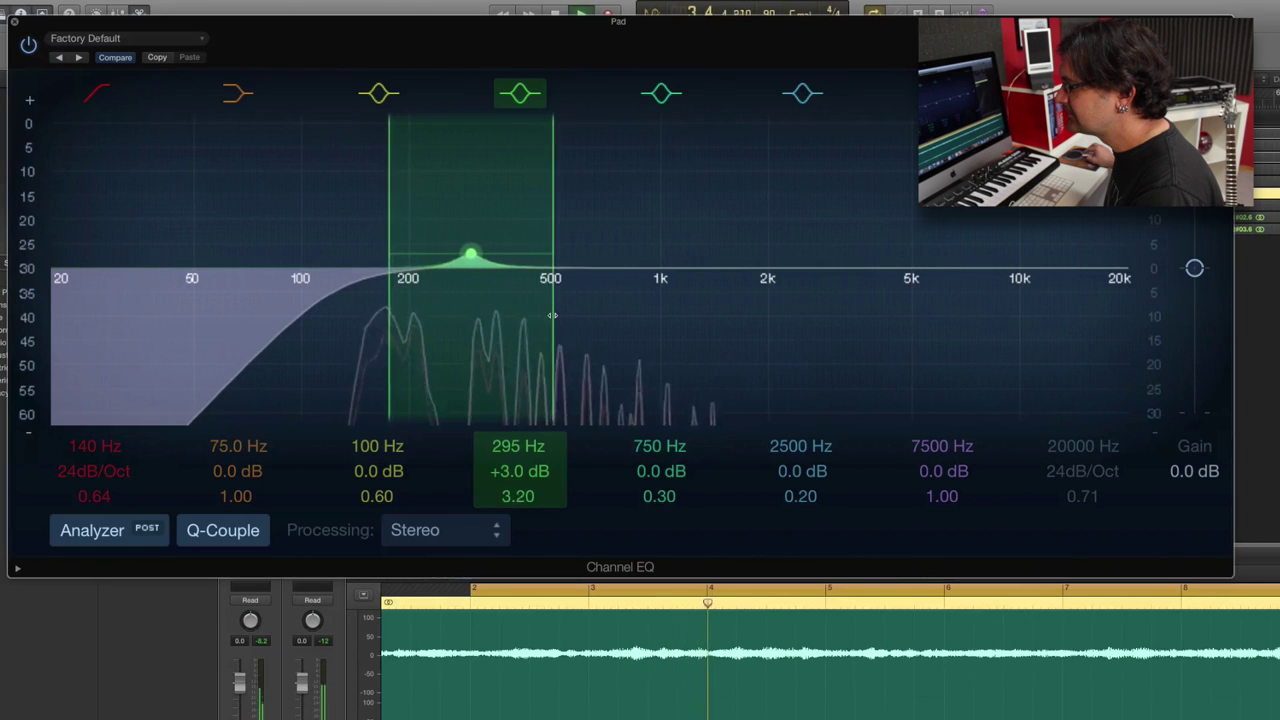
A/B the Pad with and without its EQ, ending with the EQ on
left_click(29, 45)
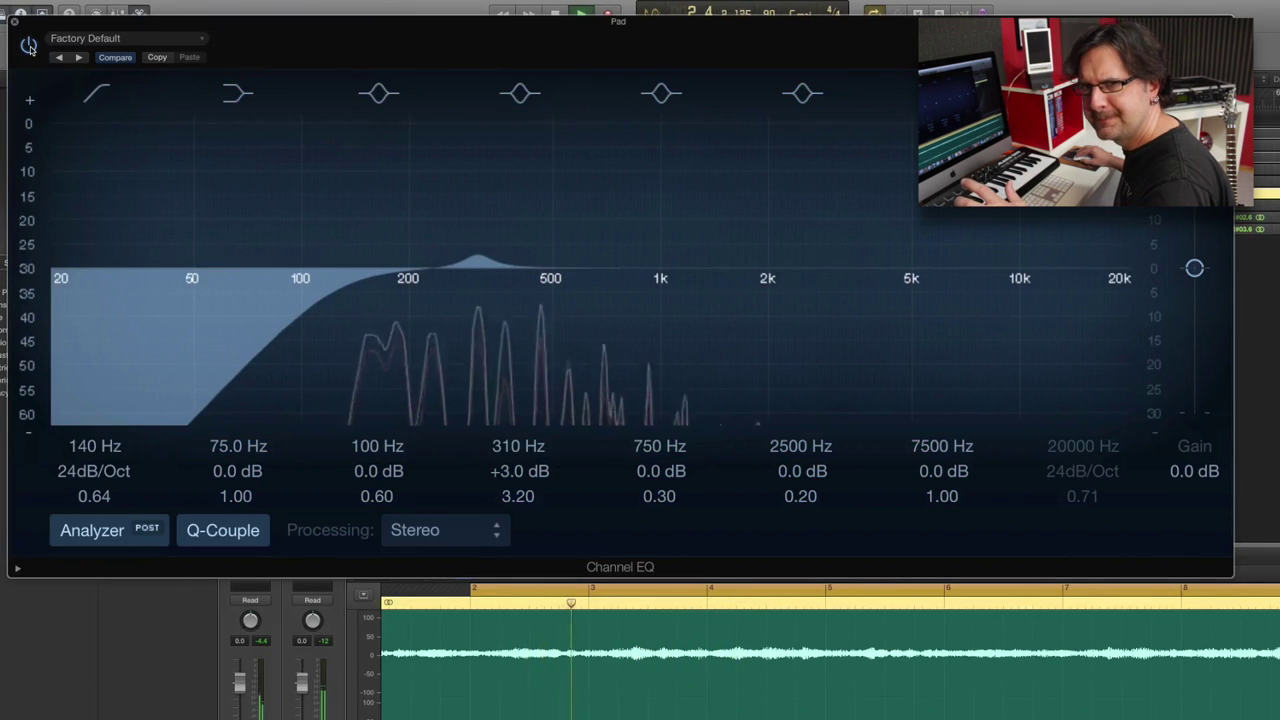
left_click(29, 45)
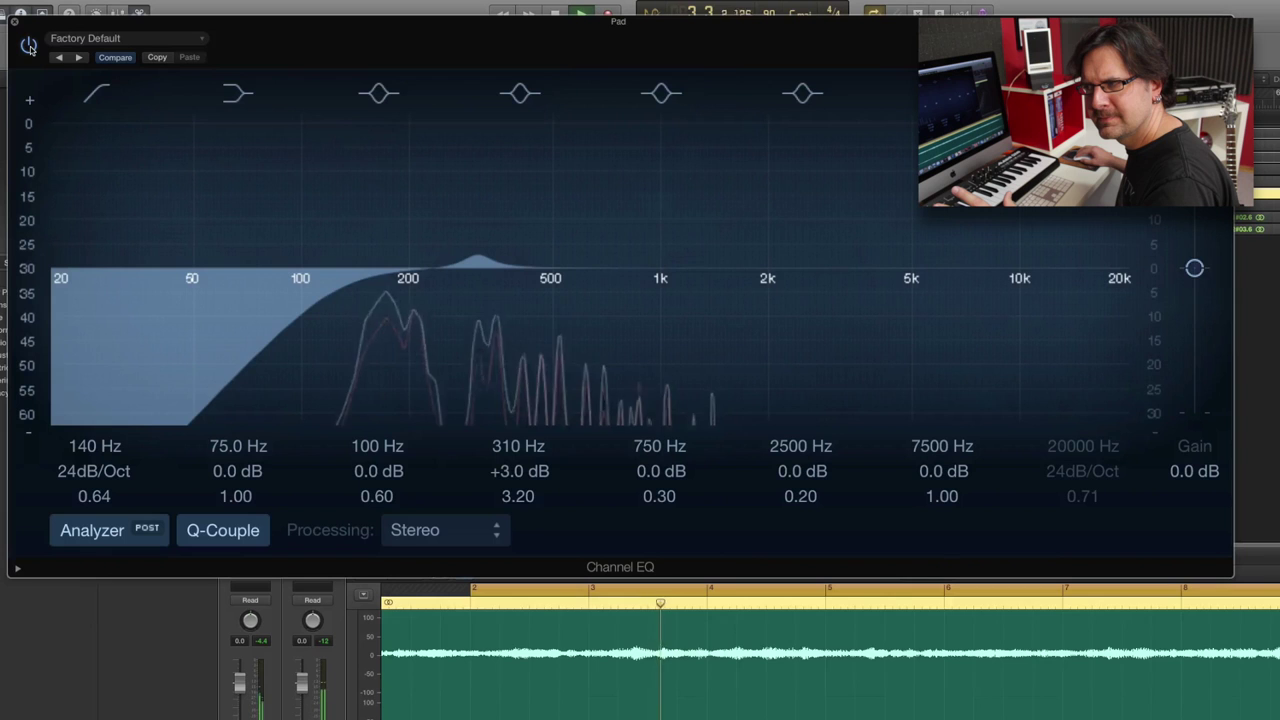
left_click(29, 45)
left_click(29, 45)
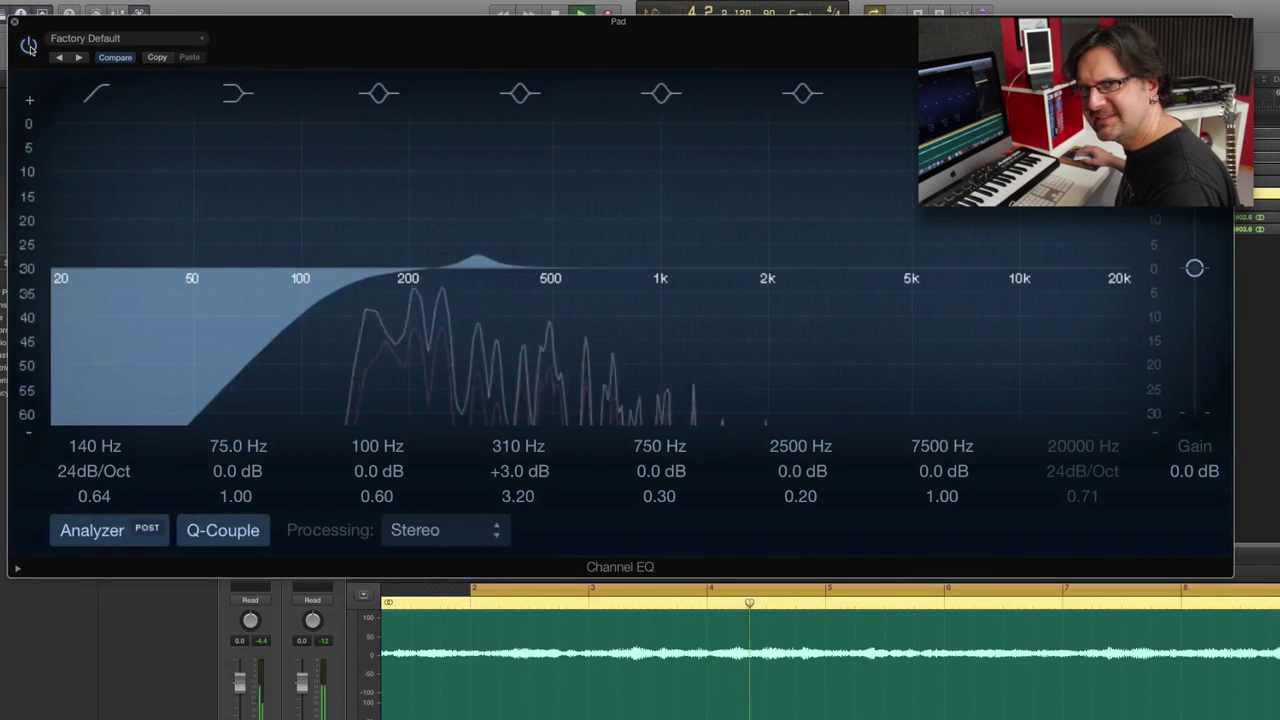
left_click(29, 45)
Enable the Pad's high cut at 3200 Hz, then A/B compare, leaving the EQ bypassed
left_click(1047, 280)
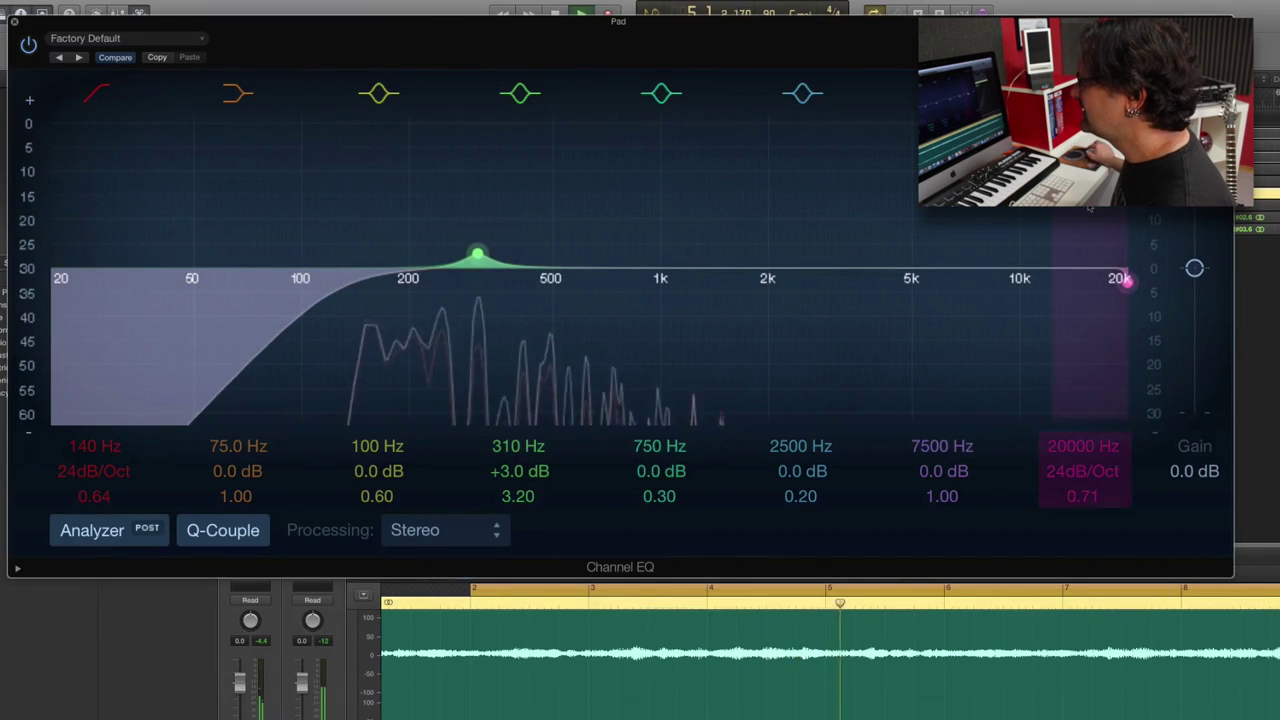
mouse_move(1047, 280)
left_mouse_down()
mouse_move(716, 280)
mouse_move(819, 293)
mouse_move(806, 291)
left_mouse_up()
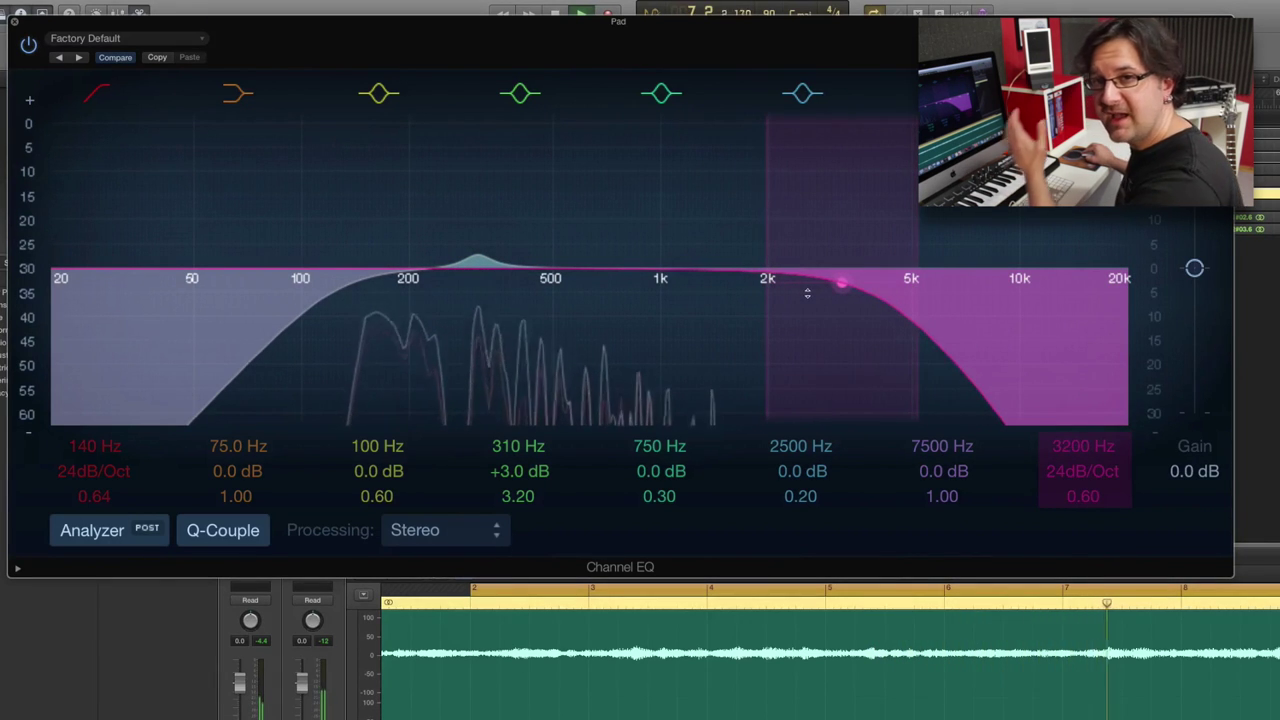
left_click_drag(14, 46, 18, 47)
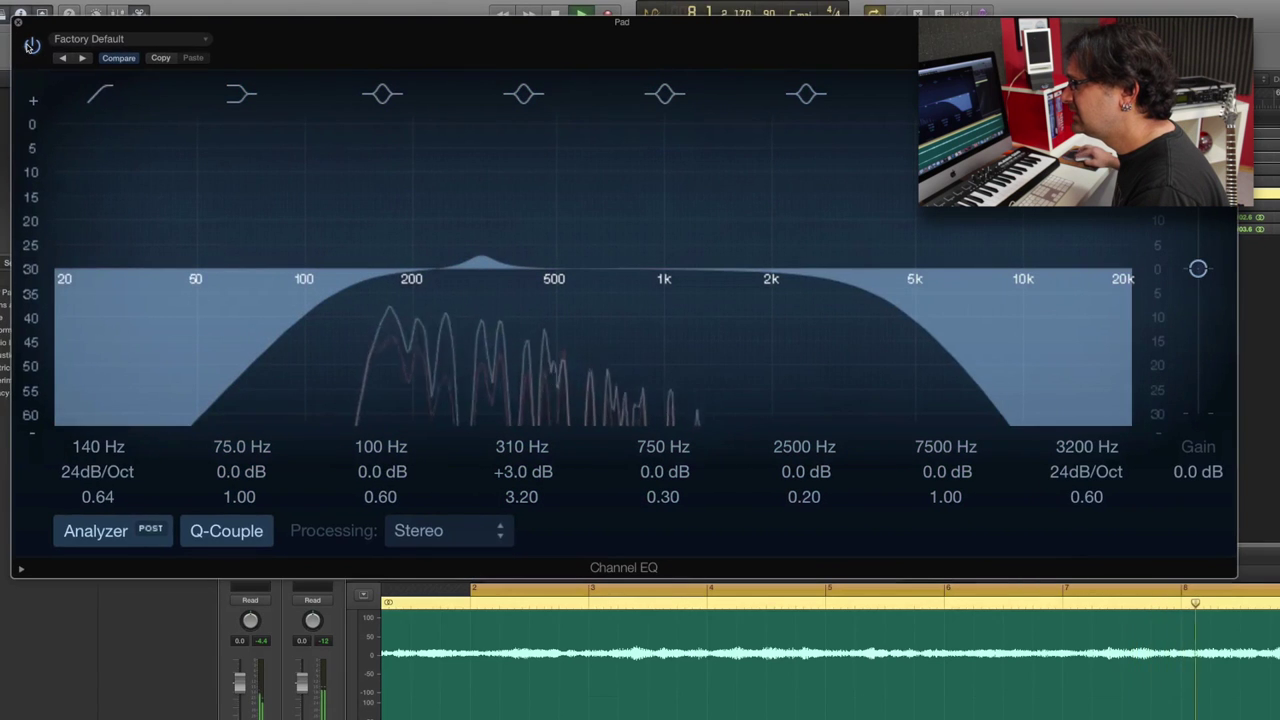
left_click(31, 46)
left_click(31, 45)
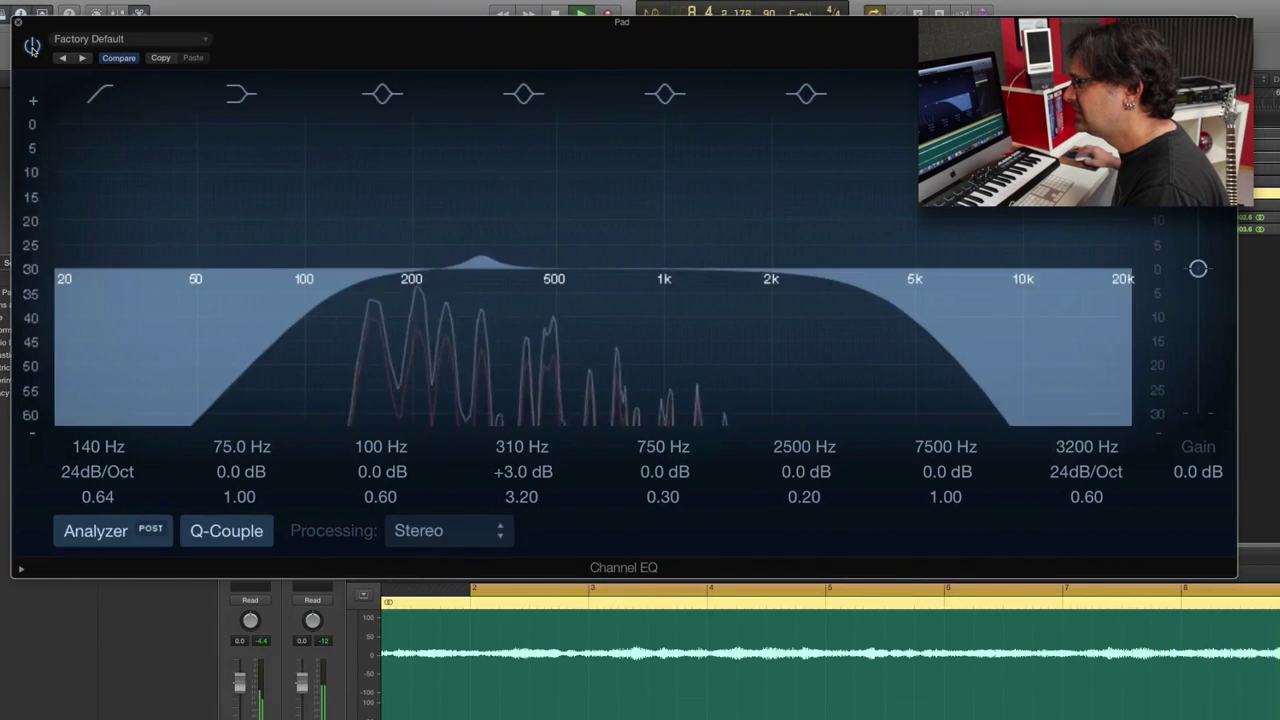
left_click(31, 46)
left_click(31, 46)
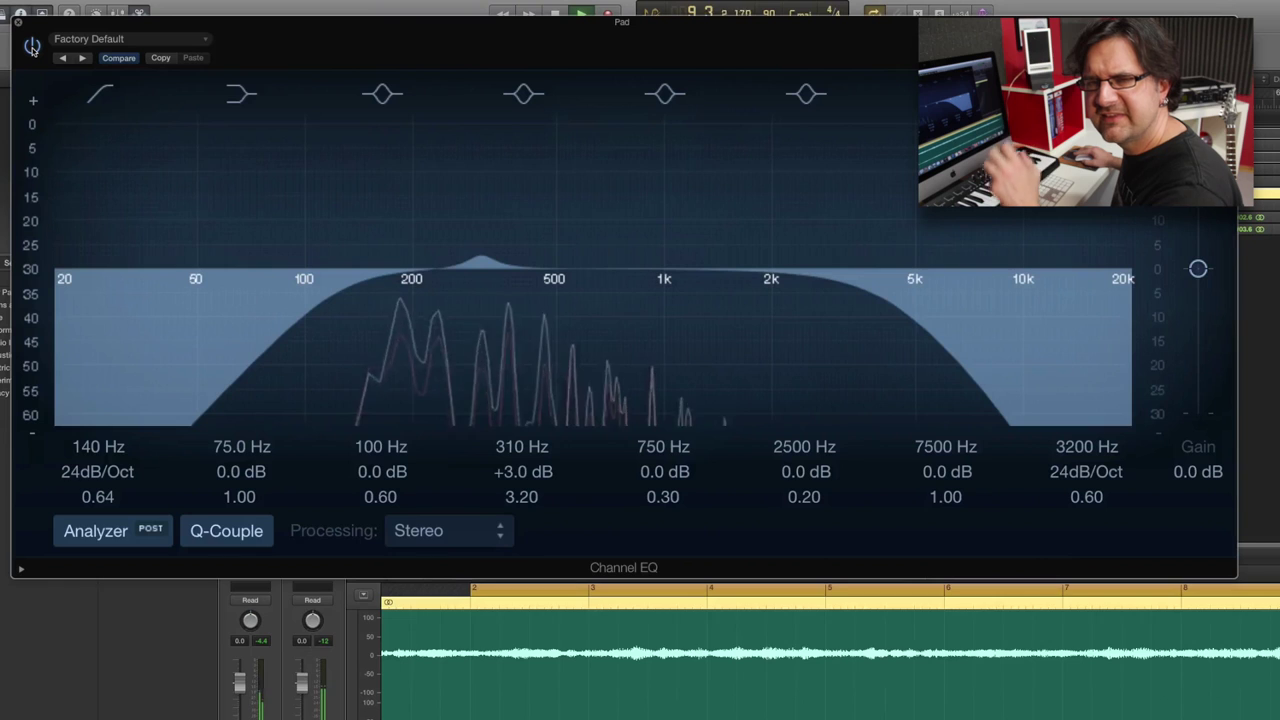
left_click(31, 46)
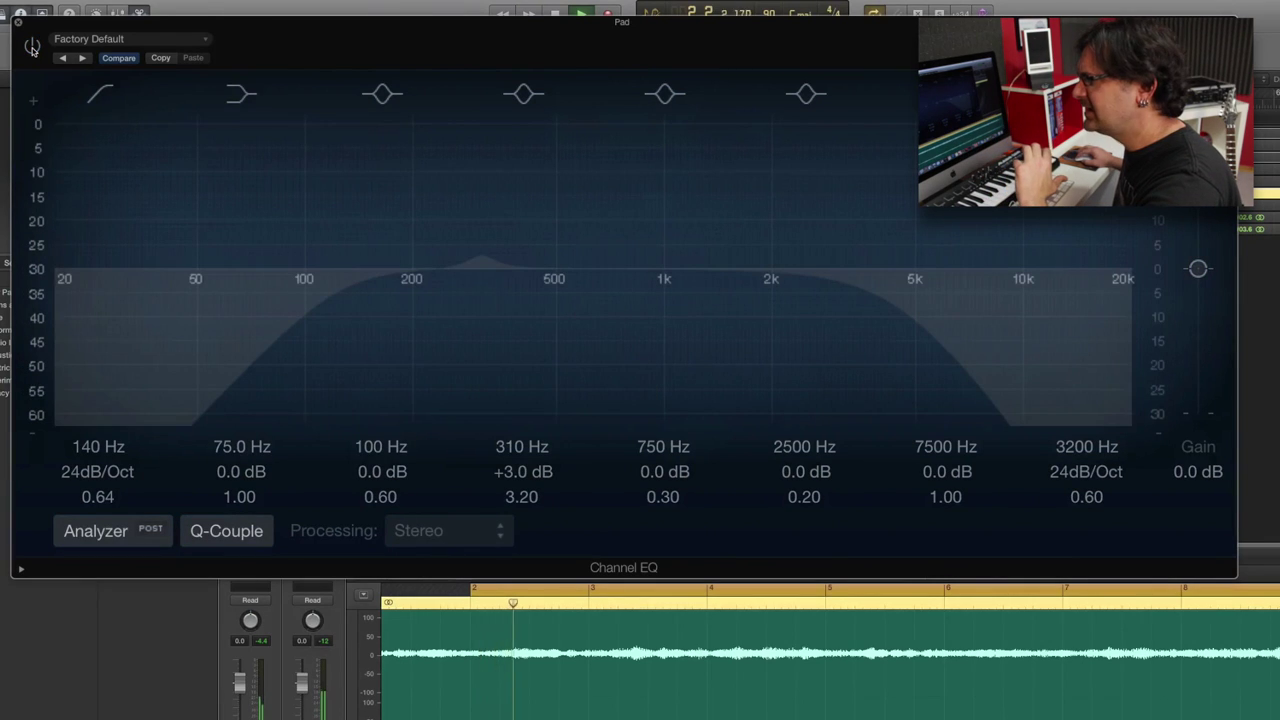